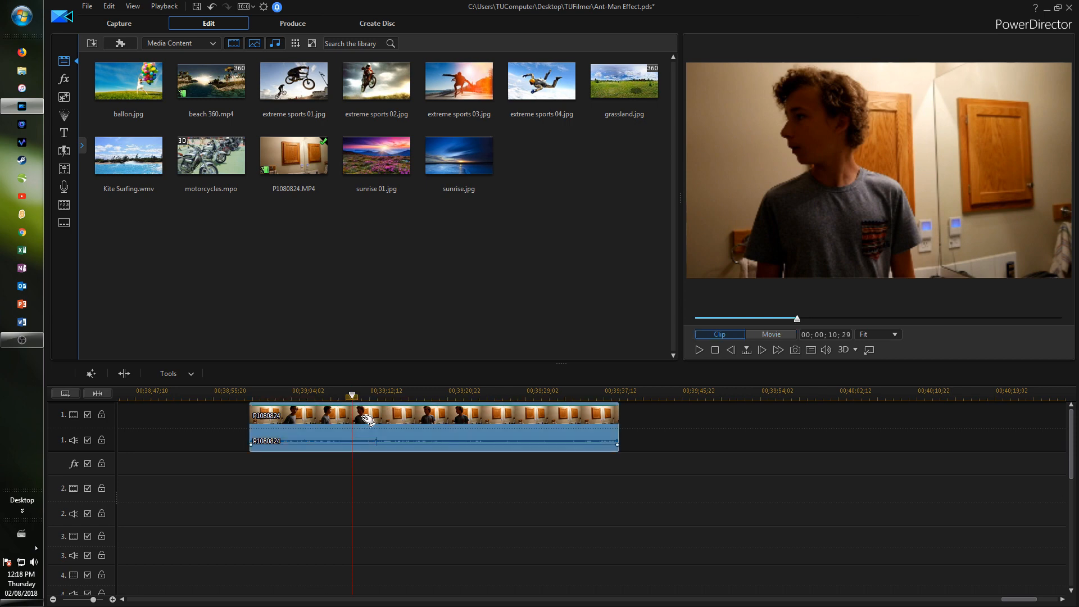
# - Cut away the part of the P1080824 clip before the 00;00;10;29 frame and close the gap
pyautogui.click(336, 434)
pyautogui.hotkey('ctrl', 'x')
pyautogui.click(397, 448)
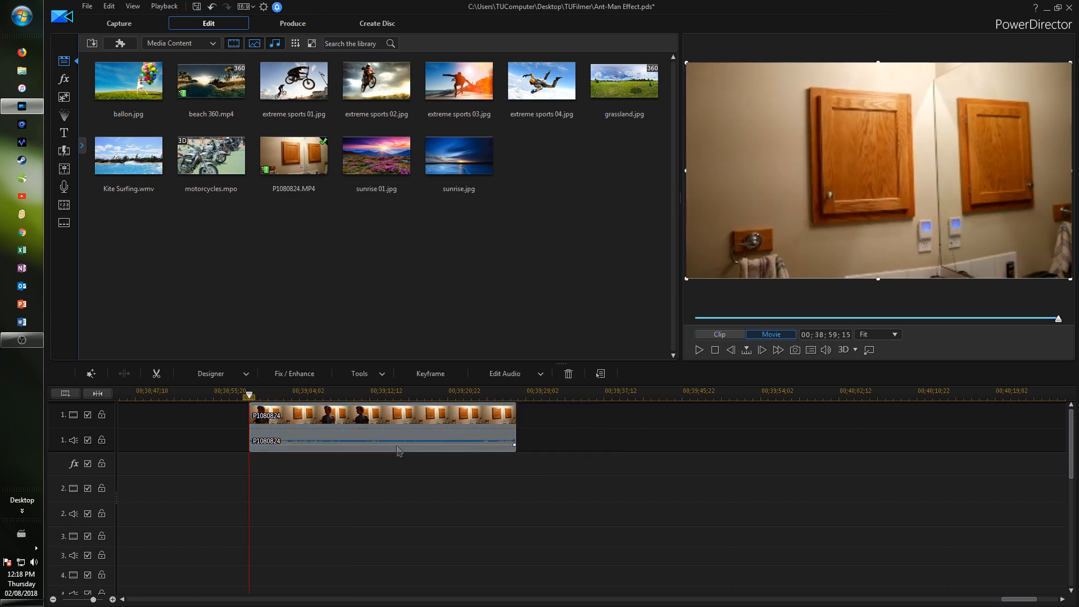
# - Split the P1080824 clip around the person's second appearance and remove that section, closing the gap
pyautogui.moveTo(251, 389); pyautogui.dragTo(419, 388)
pyautogui.click(401, 431)
pyautogui.hotkey('ctrl', 't')
pyautogui.click(399, 431)
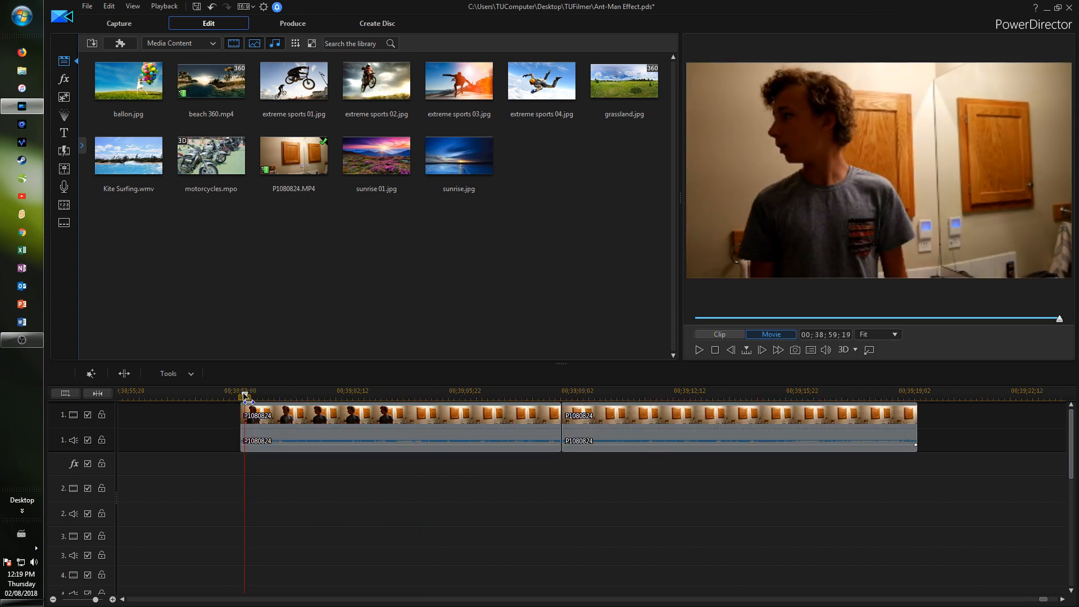
# - Trim the footage to a 16-frame clip of the person followed directly by an empty-room clip of about 4 seconds
pyautogui.moveTo(245, 399); pyautogui.dragTo(260, 398)
pyautogui.click(277, 416)
pyautogui.hotkey('ctrl', 'x')
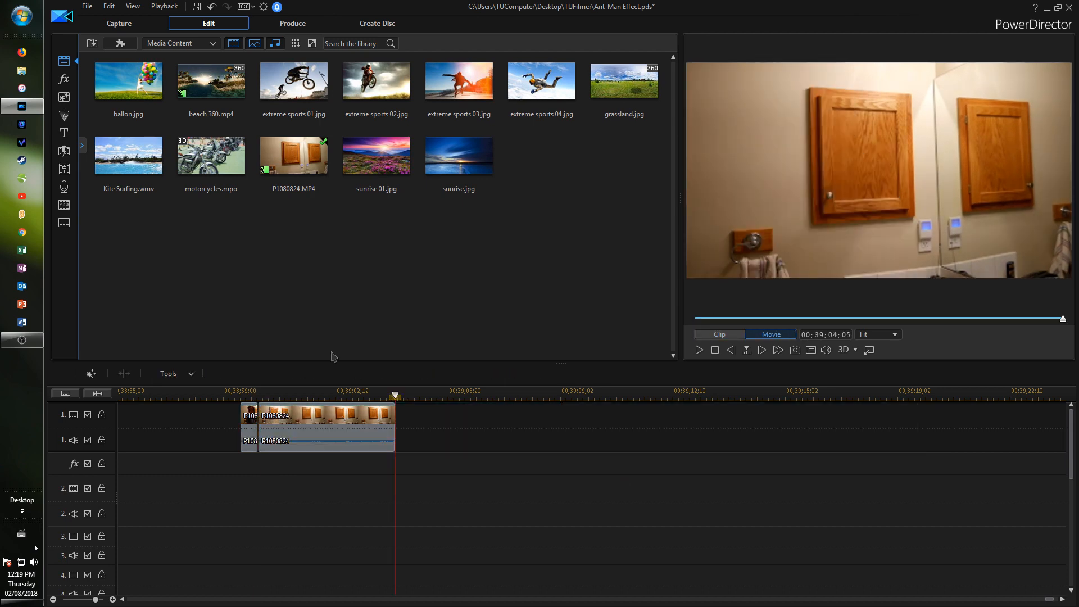
# - Preview the cut from the short clip of the person to the empty-room clip
pyautogui.click(245, 395)
pyautogui.click(249, 422)
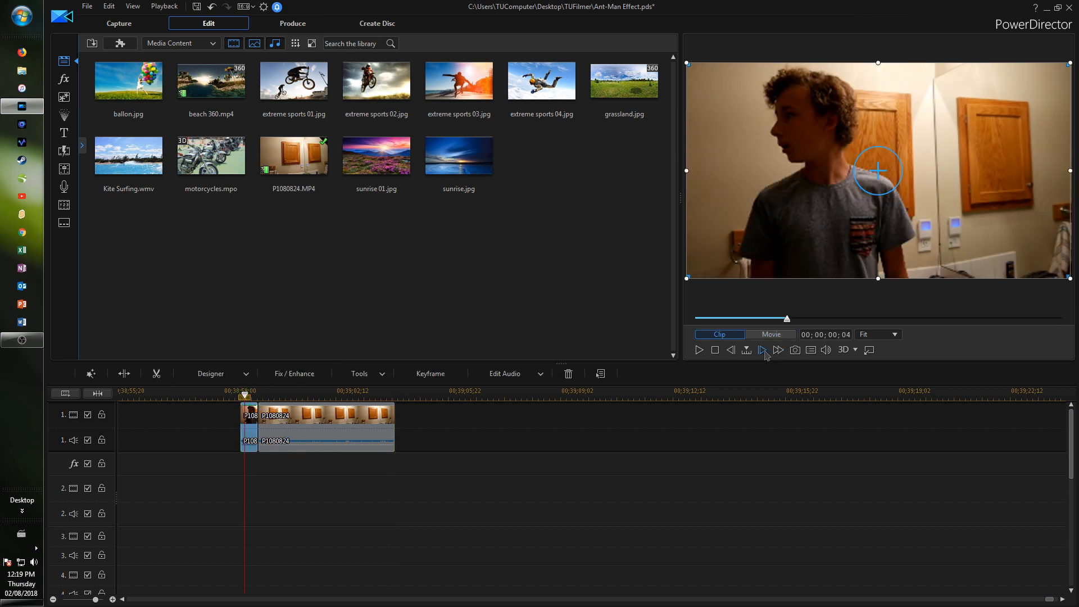
pyautogui.click(778, 350)
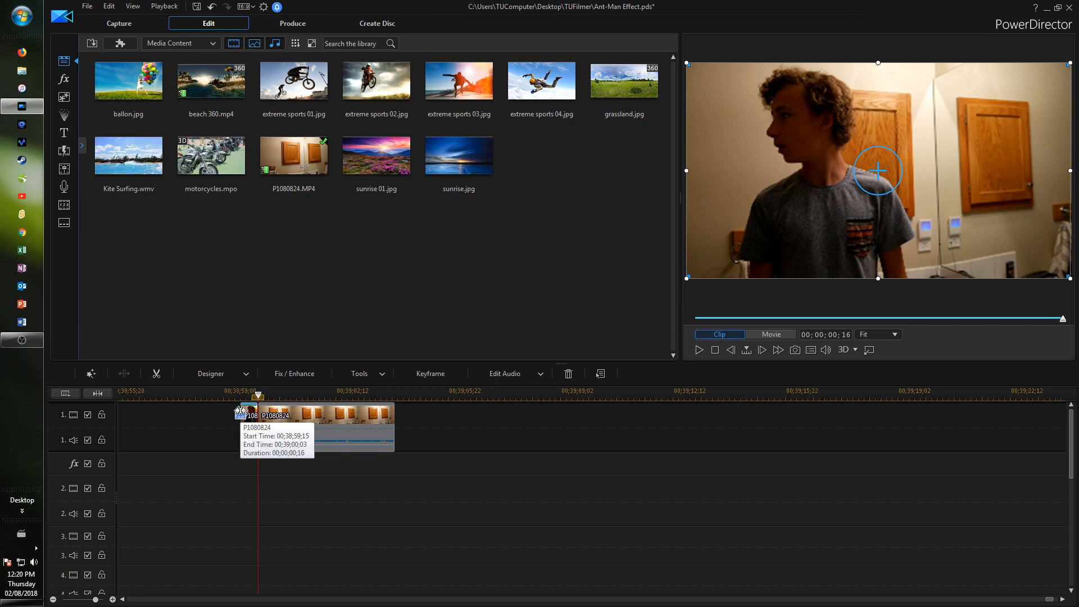
pyautogui.click(304, 426)
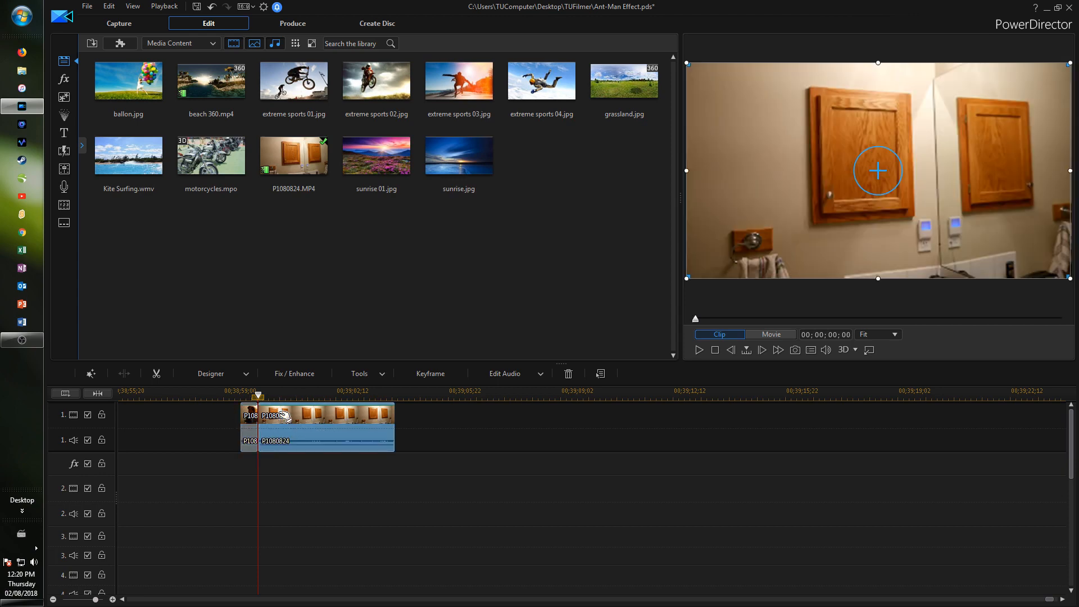
pyautogui.click(250, 389)
pyautogui.press('space')
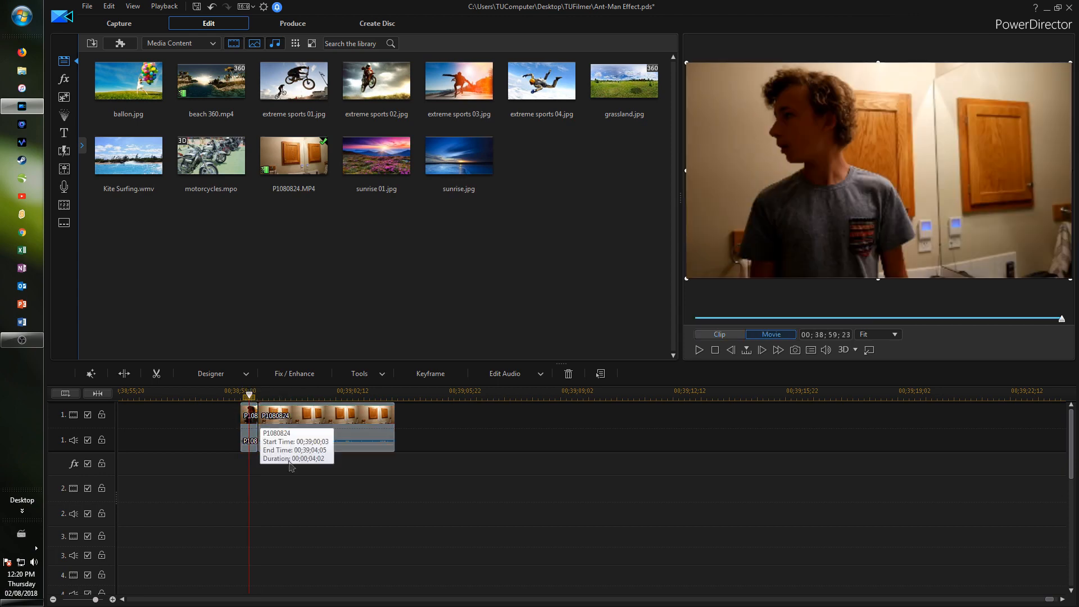
pyautogui.press('space')
pyautogui.click(273, 420)
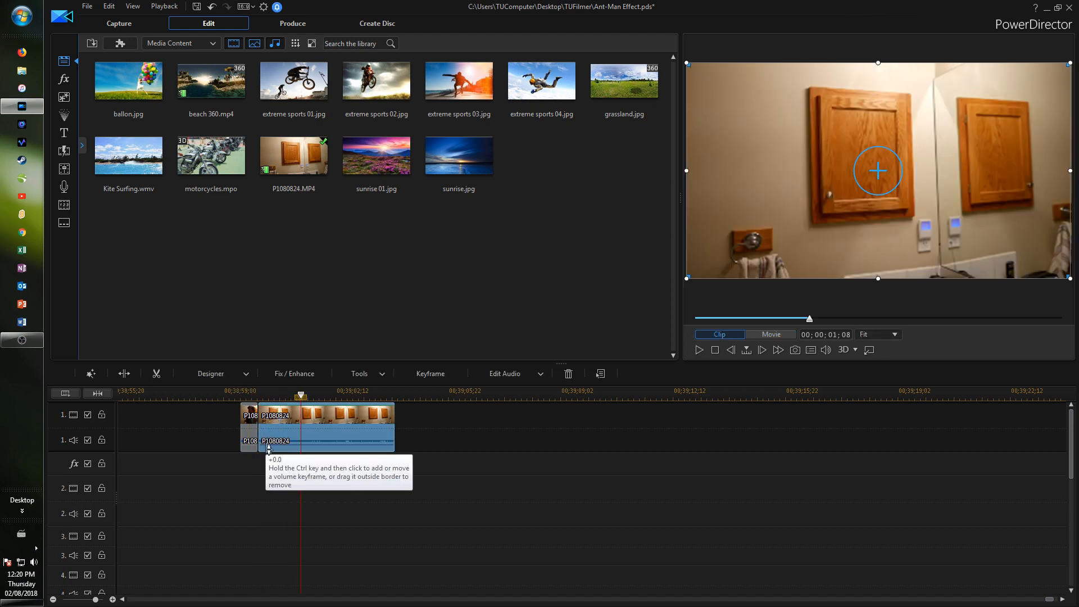
# - Take a snapshot of the last frame of the short clip, at clip time 00;00;00;16
pyautogui.moveTo(242, 393); pyautogui.dragTo(243, 400)
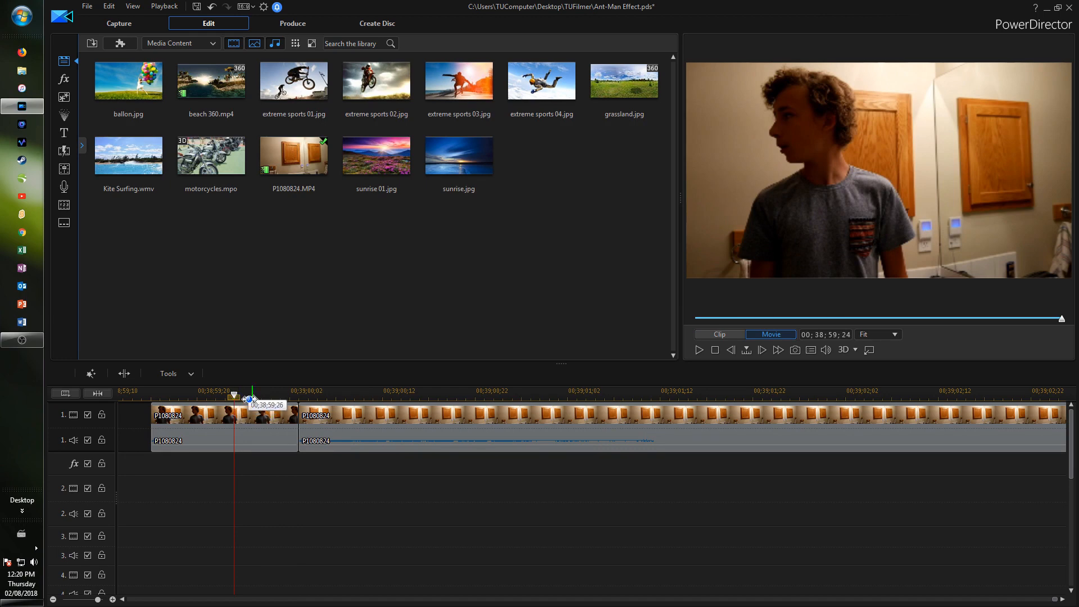
pyautogui.click(281, 393)
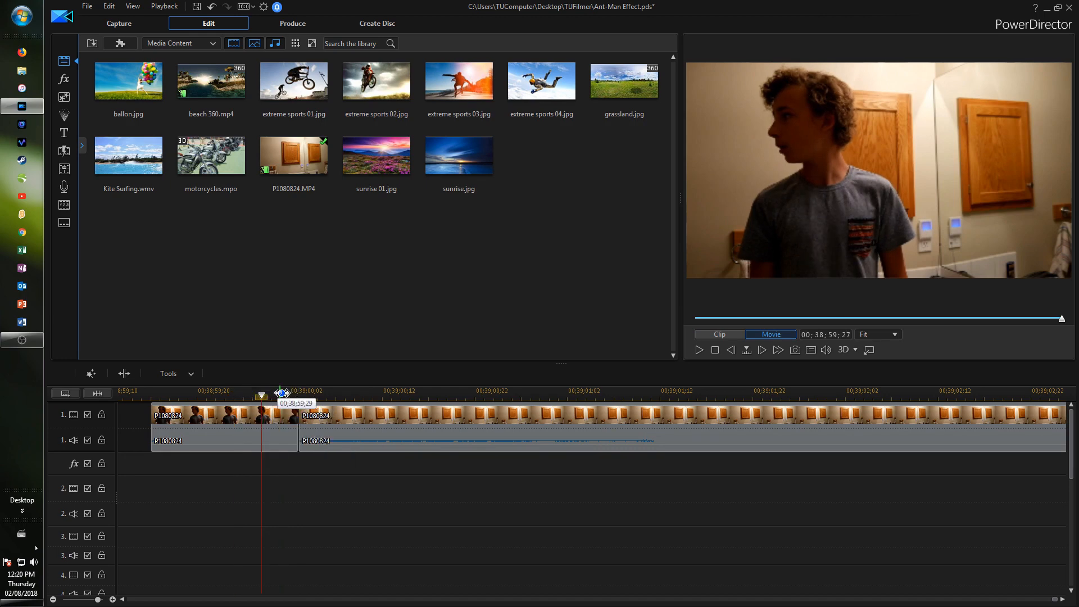
pyautogui.moveTo(280, 396); pyautogui.dragTo(261, 396)
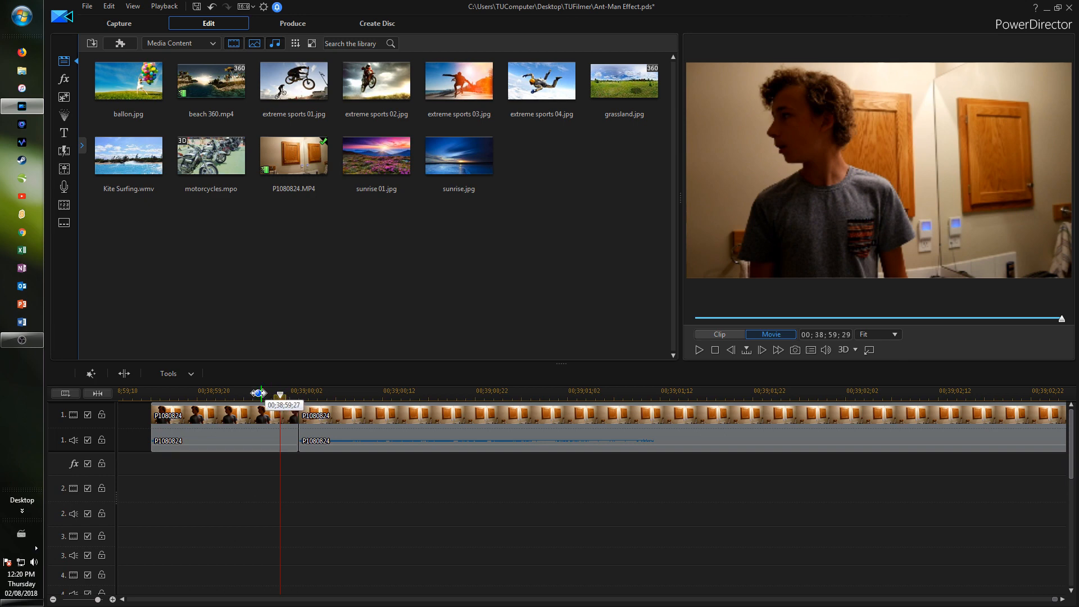
pyautogui.click(292, 426)
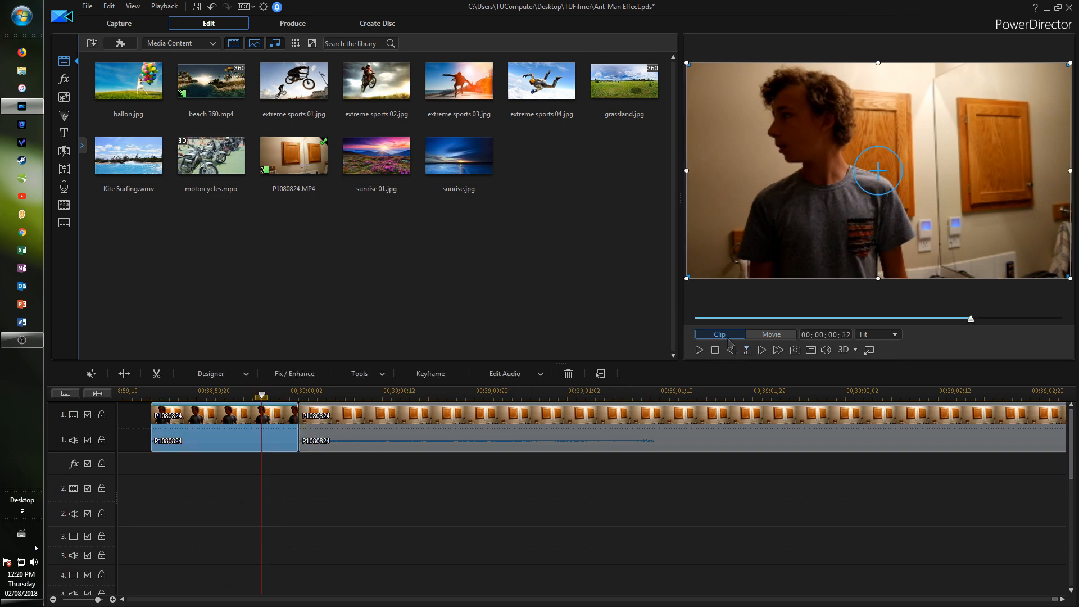
pyautogui.click(762, 350)
pyautogui.click(762, 350)
pyautogui.click(762, 350)
pyautogui.click(762, 350)
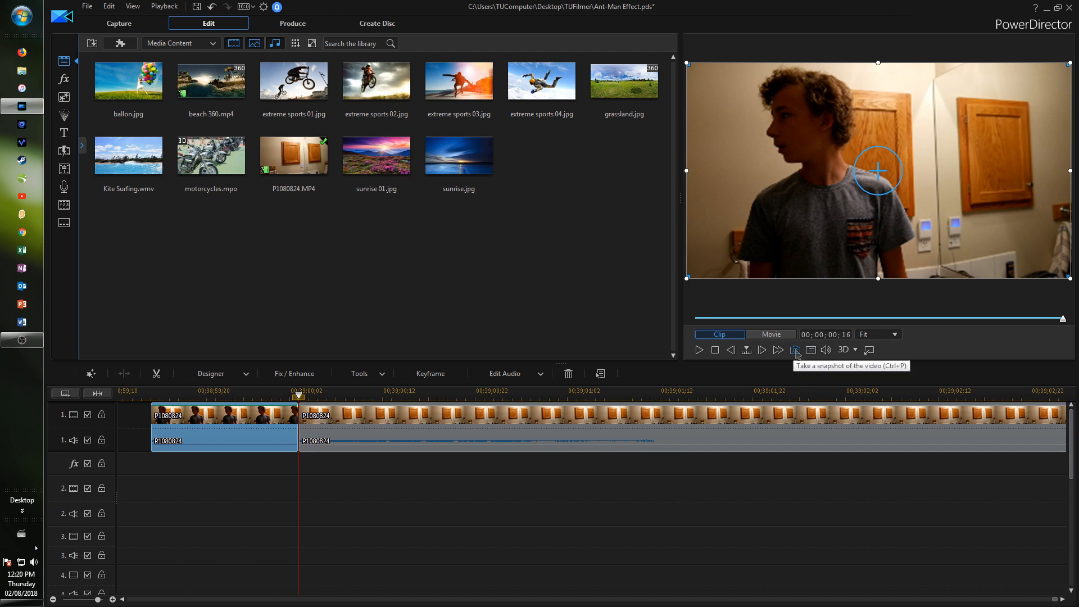
pyautogui.click(795, 351)
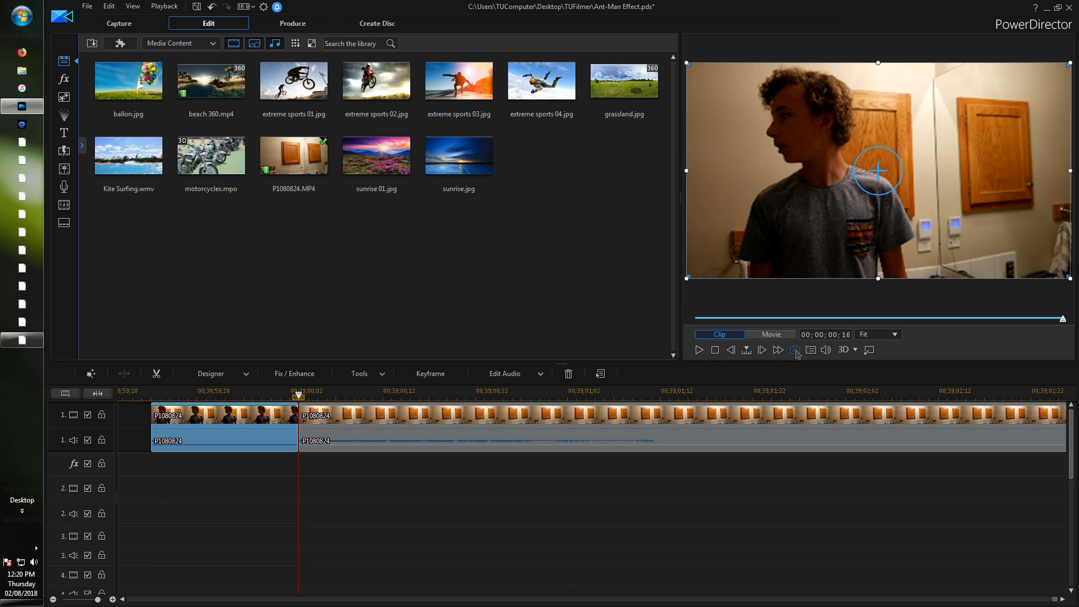
pyautogui.click(541, 329)
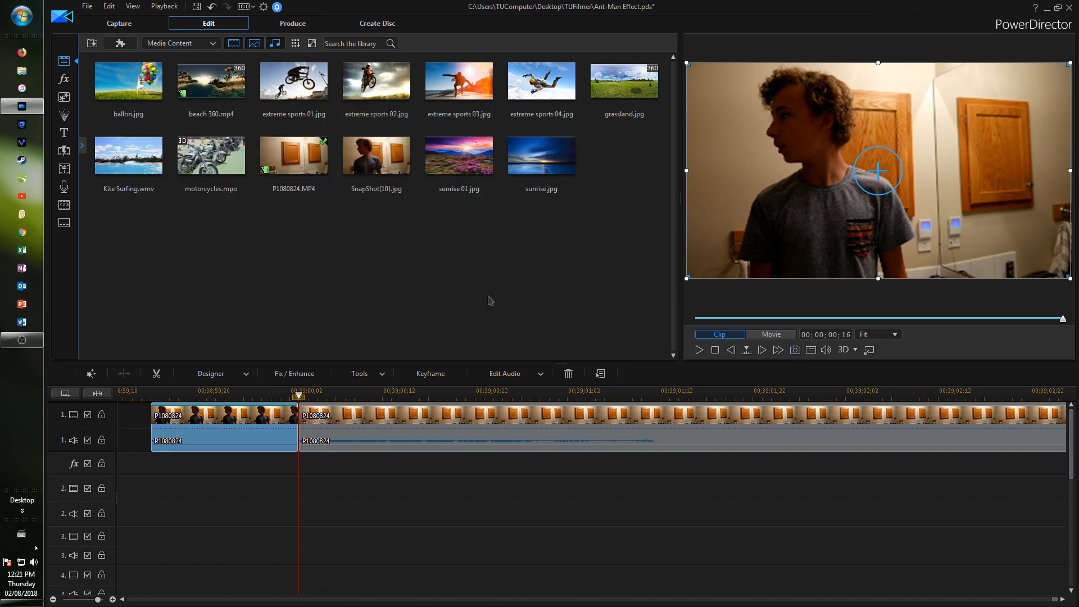
pyautogui.click(383, 152)
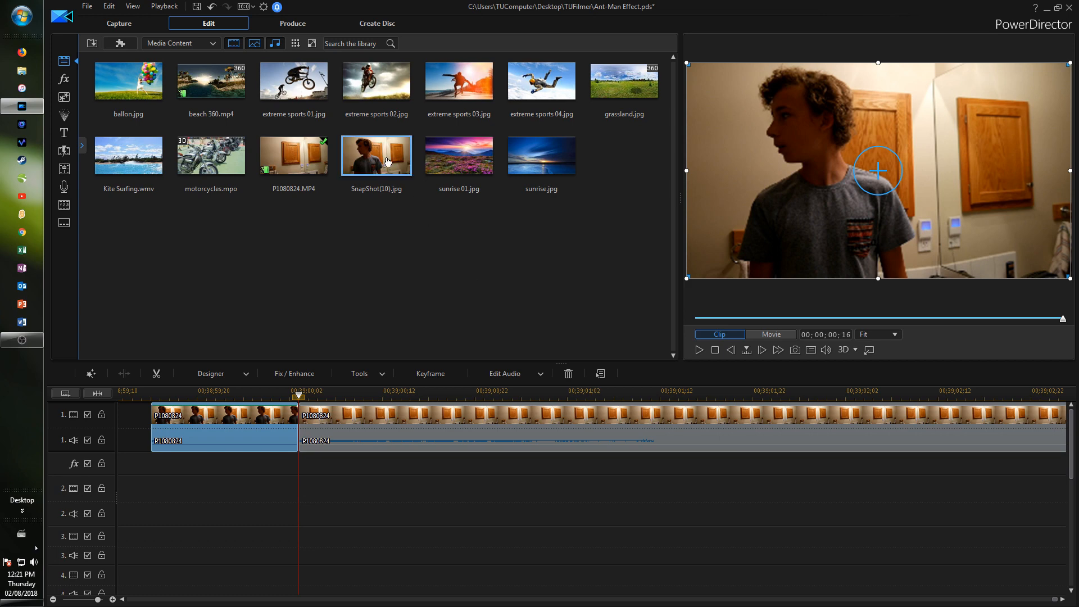
pyautogui.click(339, 351)
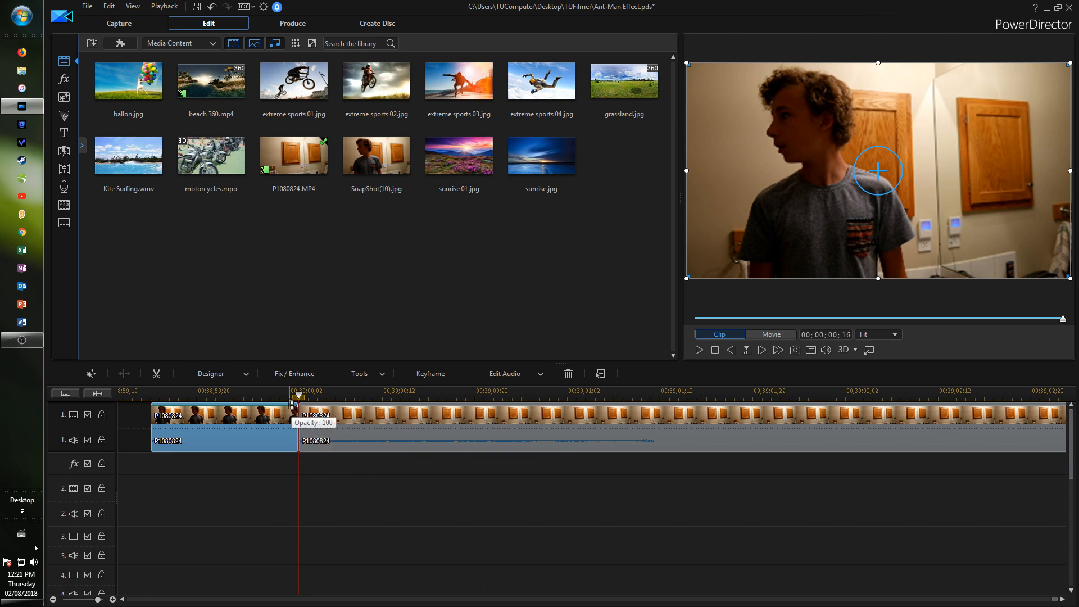
# - Split off the last frame of the short clip at 00;00;00;15 and remove it, closing the gap
pyautogui.moveTo(260, 392); pyautogui.dragTo(266, 393)
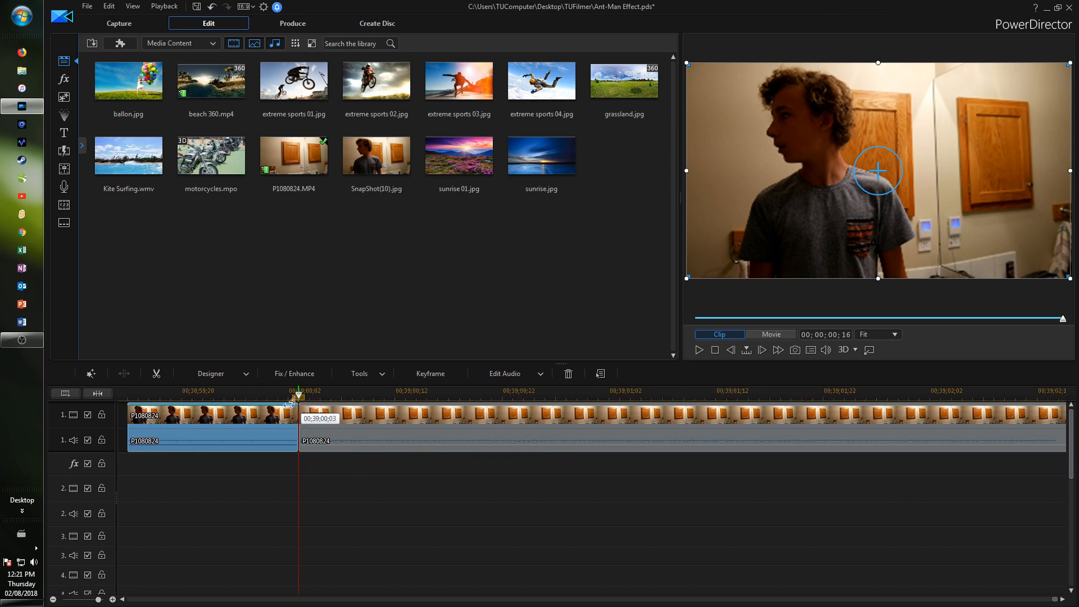
pyautogui.click(731, 350)
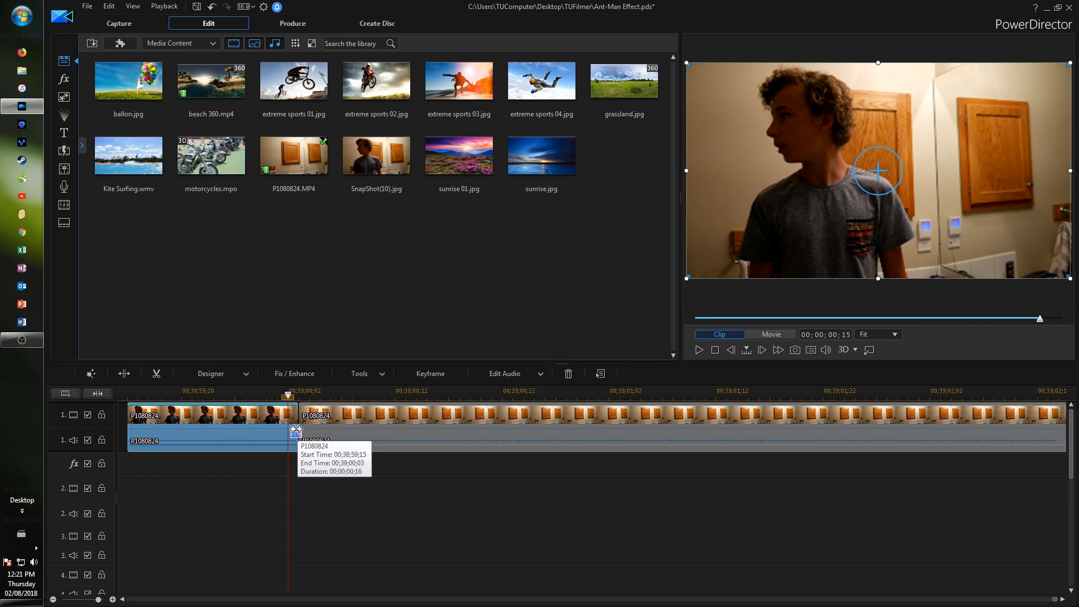
pyautogui.hotkey('ctrl', 't')
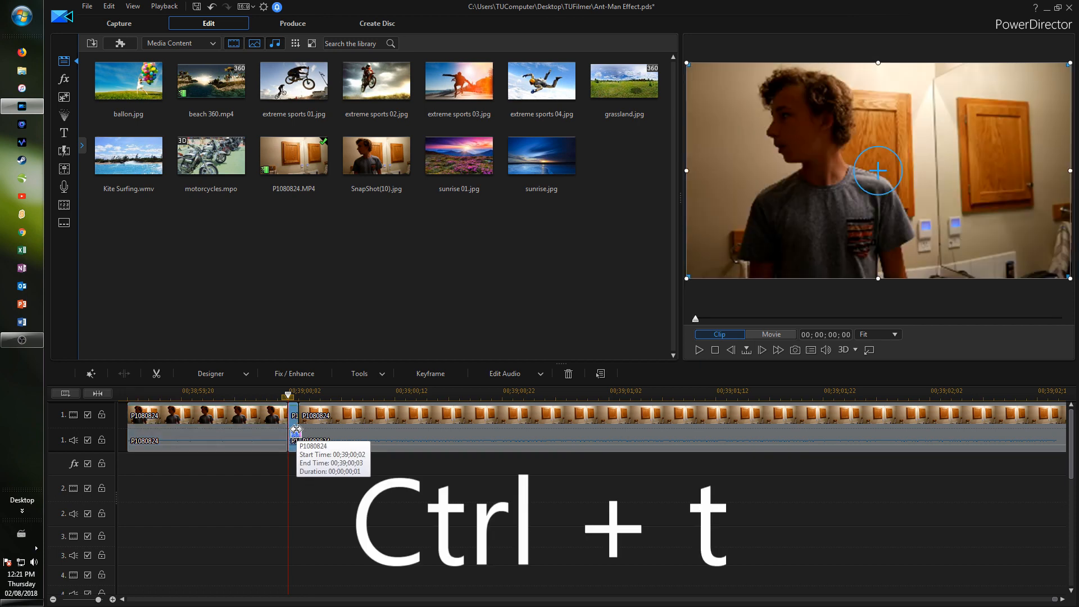
pyautogui.hotkey('ctrl', 'x')
pyautogui.click(349, 462)
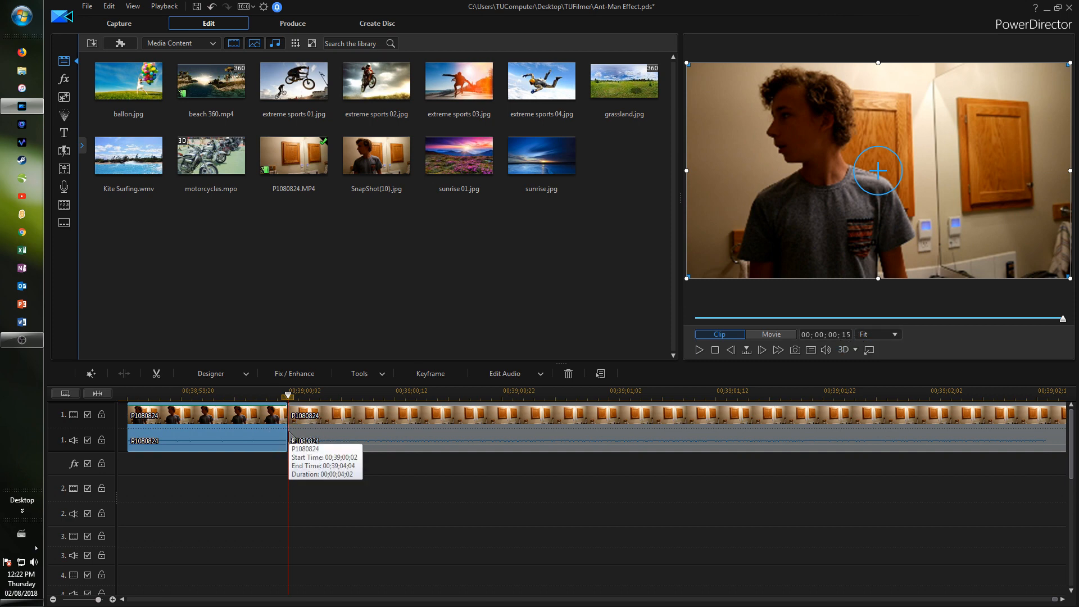
# - Insert SnapShot(10).jpg on video track 1 between the short clip of the person and the empty-room clip
pyautogui.moveTo(376, 155); pyautogui.dragTo(289, 410)
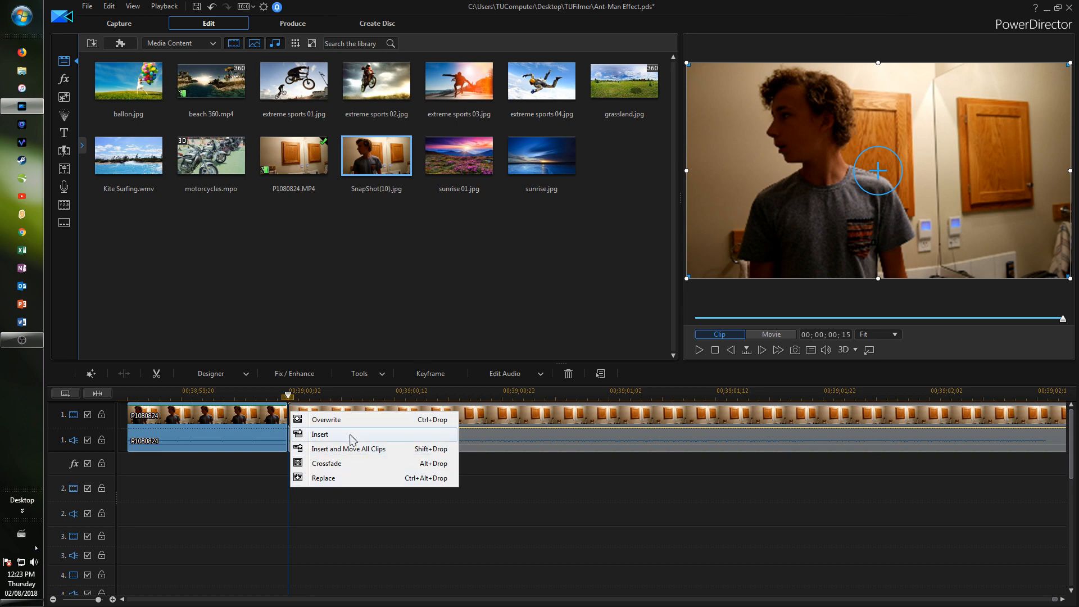
pyautogui.click(350, 434)
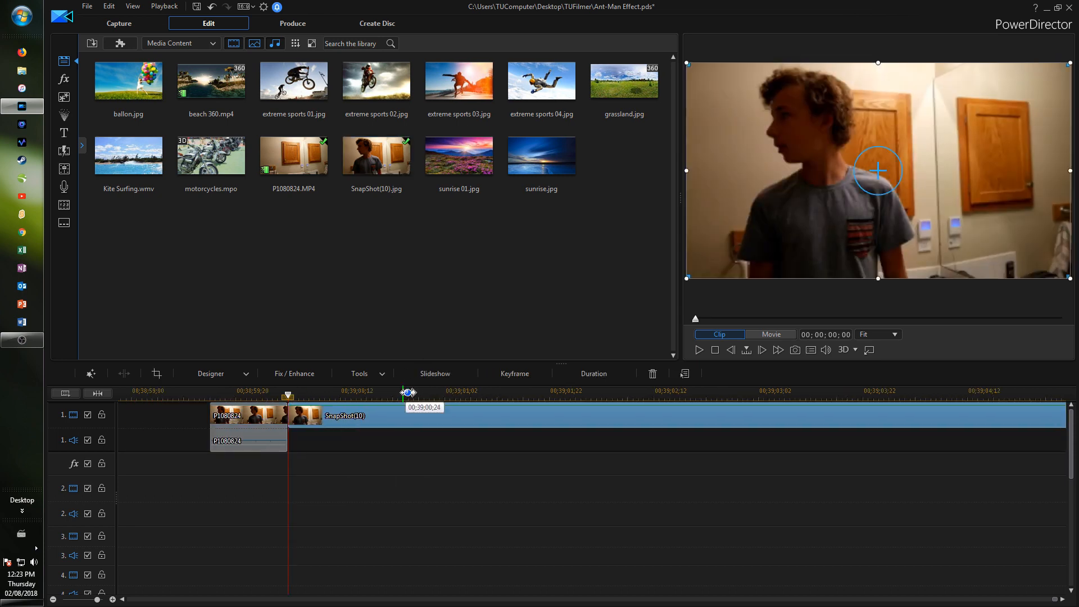
pyautogui.moveTo(487, 394); pyautogui.dragTo(299, 410)
pyautogui.moveTo(413, 394); pyautogui.dragTo(435, 394)
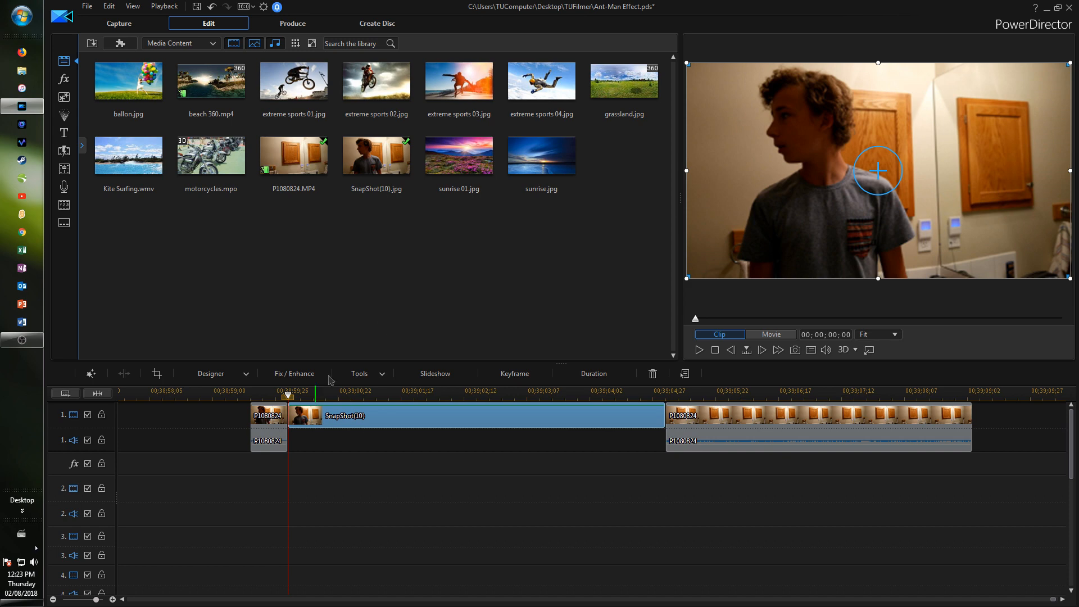
# - Open the SnapShot(10) timeline clip in PhotoDirector for image editing
pyautogui.rightClick(325, 423)
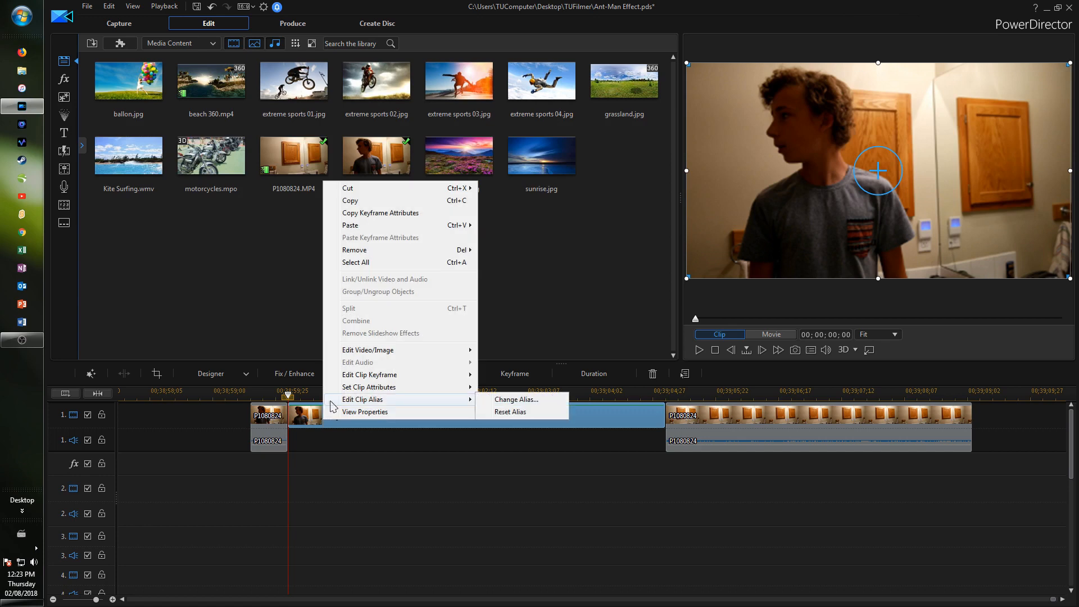
pyautogui.moveTo(387, 353)
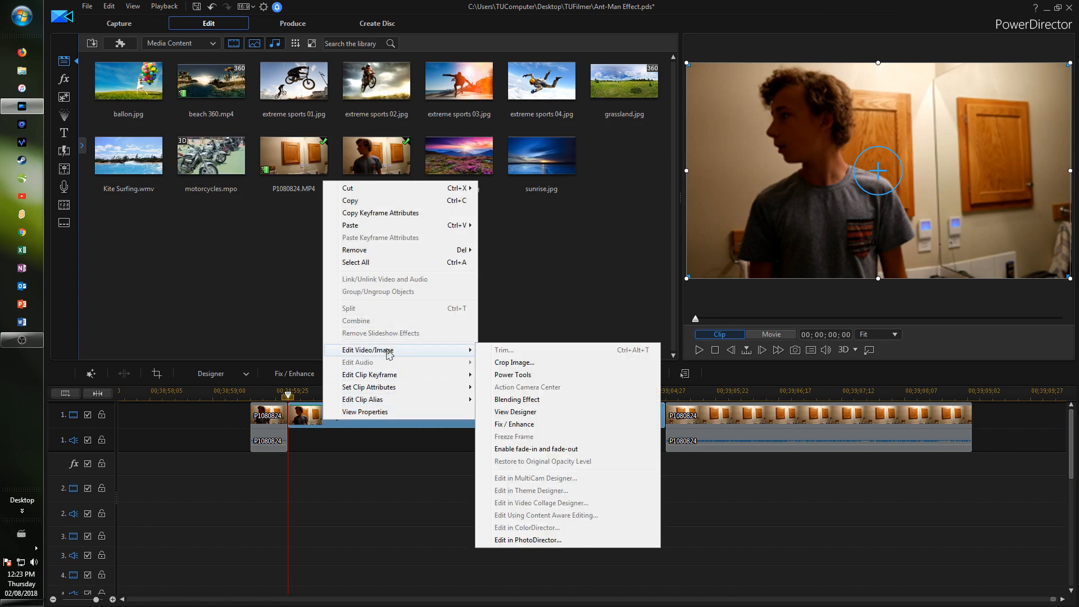
pyautogui.click(550, 540)
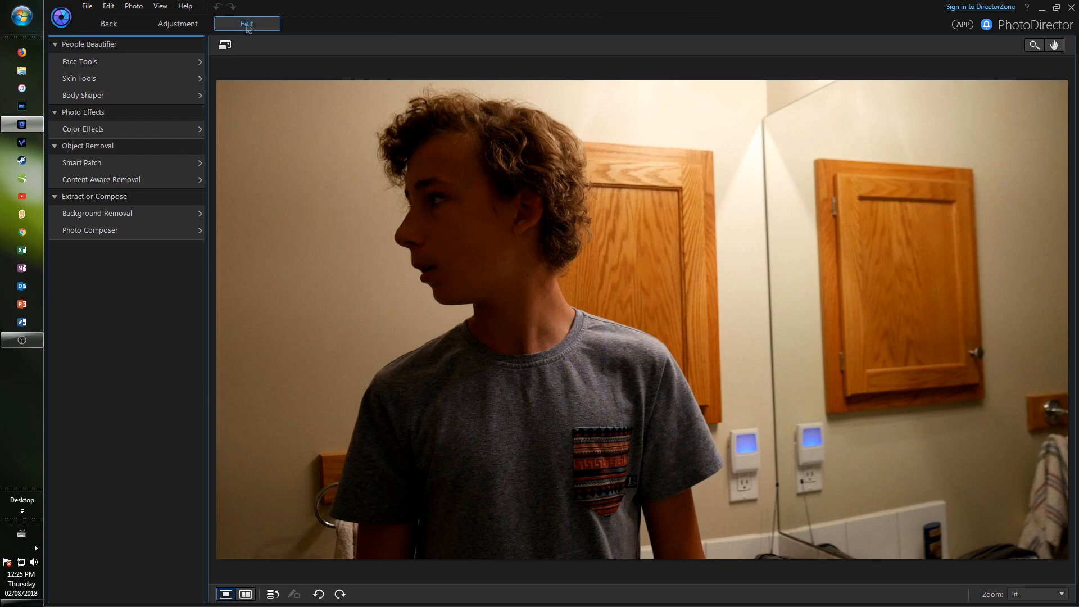
# - Start Background Removal and brush-select the mirror area with its reflected cabinet and wall, using brush size 93.1
pyautogui.click(106, 214)
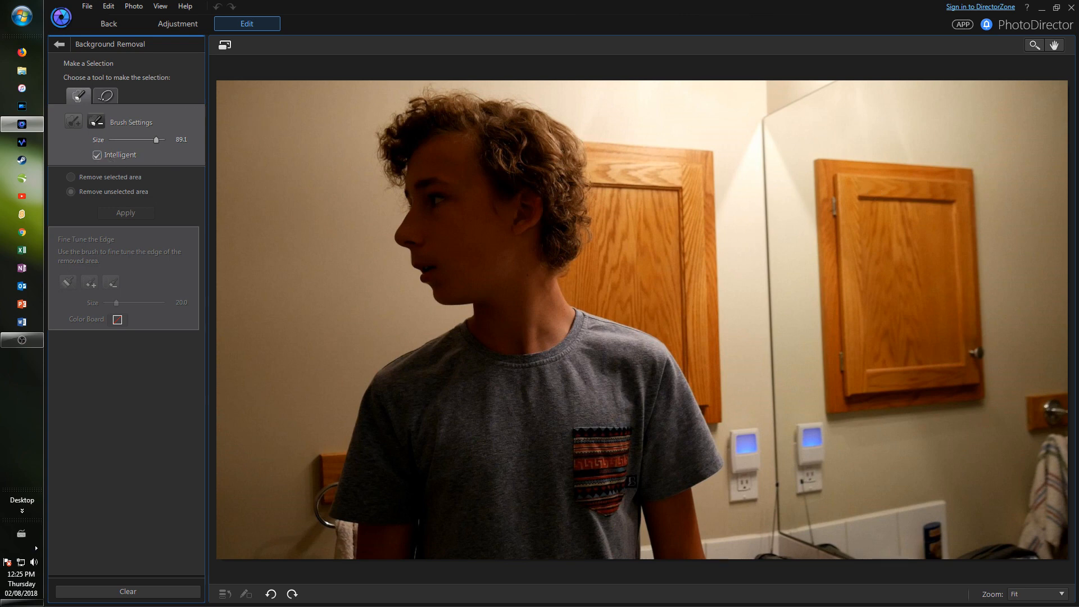
pyautogui.moveTo(900, 191); pyautogui.dragTo(987, 281)
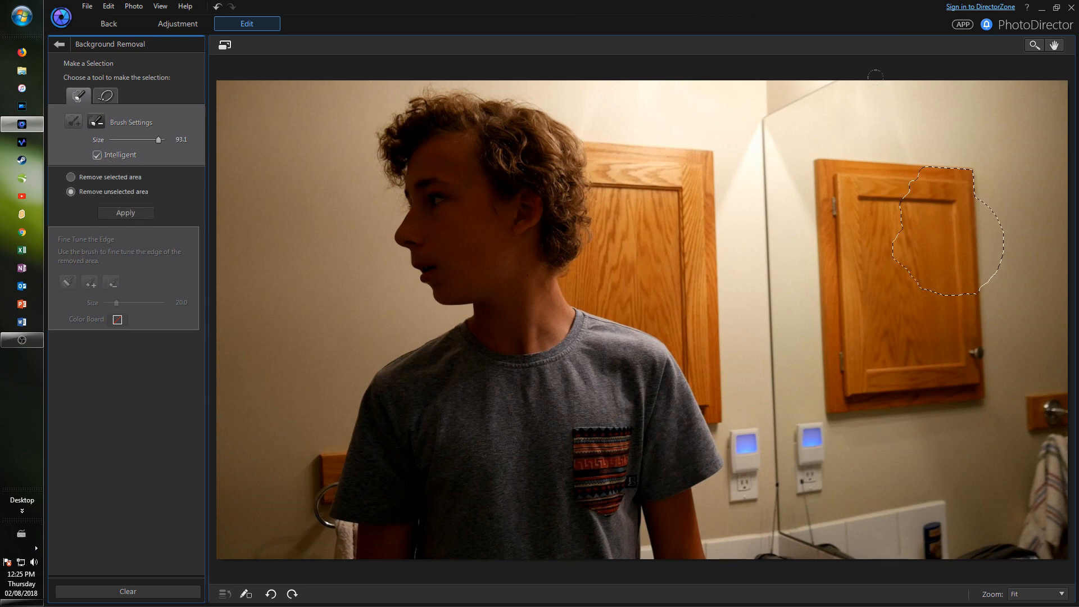
pyautogui.moveTo(953, 245)
pyautogui.mouseDown()
pyautogui.moveTo(1001, 281)
pyautogui.moveTo(995, 185)
pyautogui.mouseUp()
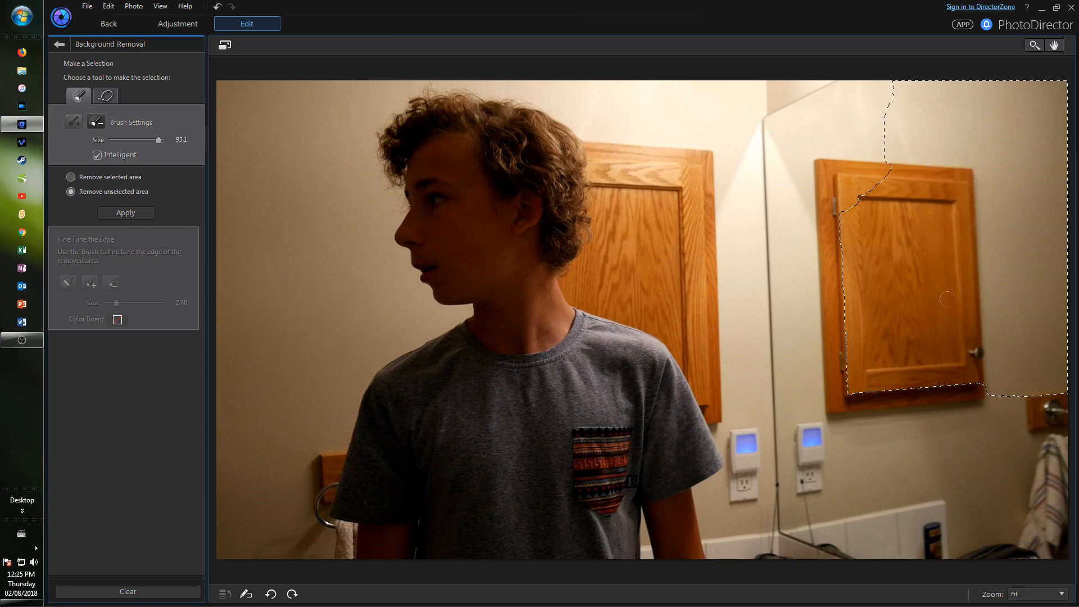
pyautogui.moveTo(970, 447); pyautogui.dragTo(949, 440)
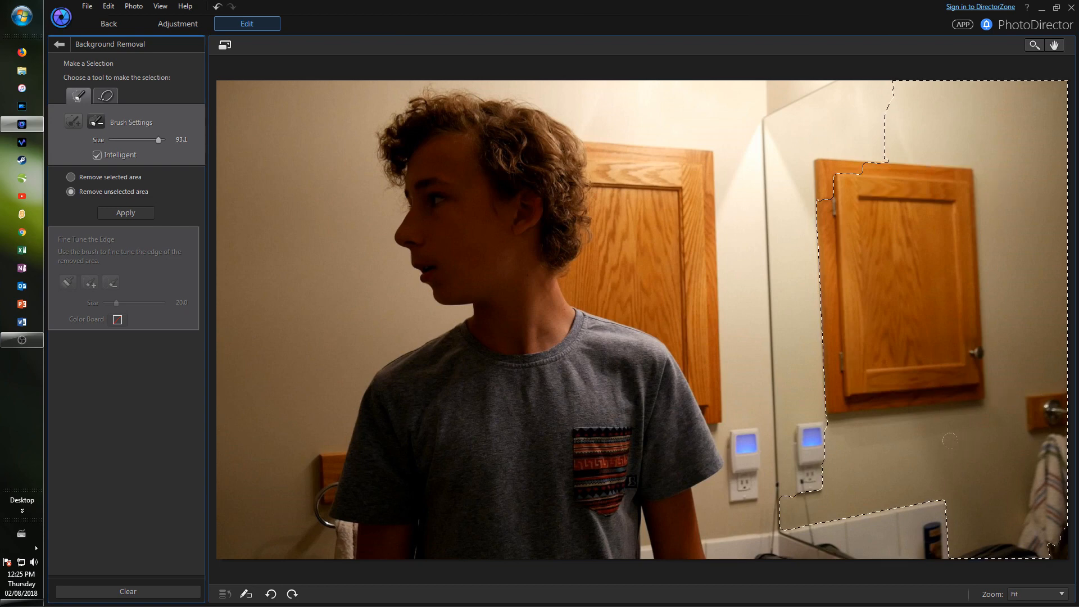
# - Extend the selection over the wall and cabinet up to the person's hair, shoulder and arm, with brush sizes 81.1 and 60.1
pyautogui.scroll(-5, 340, 489)
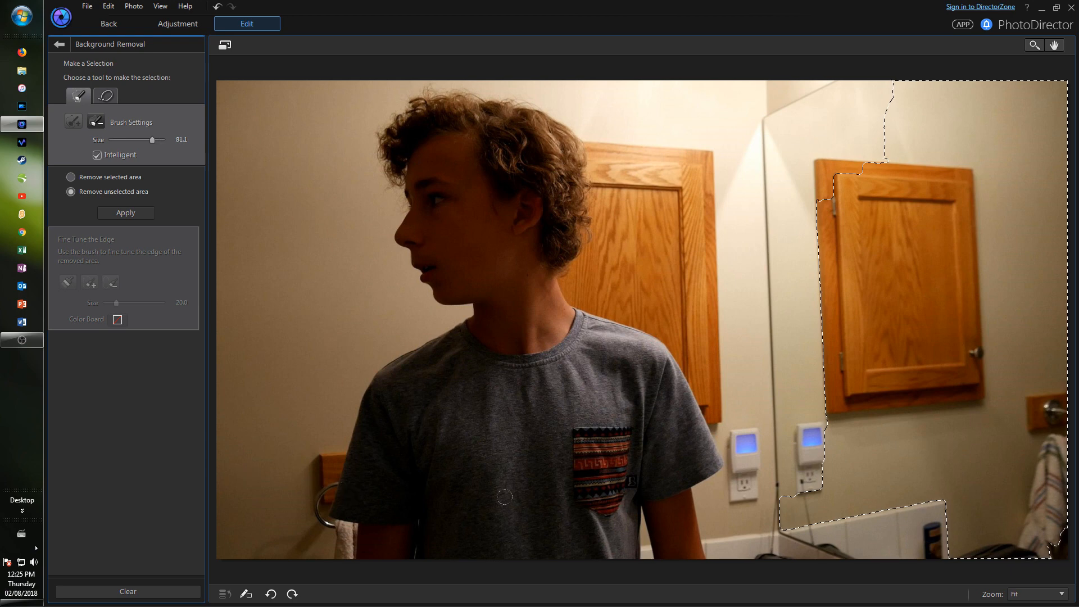
pyautogui.click(717, 121)
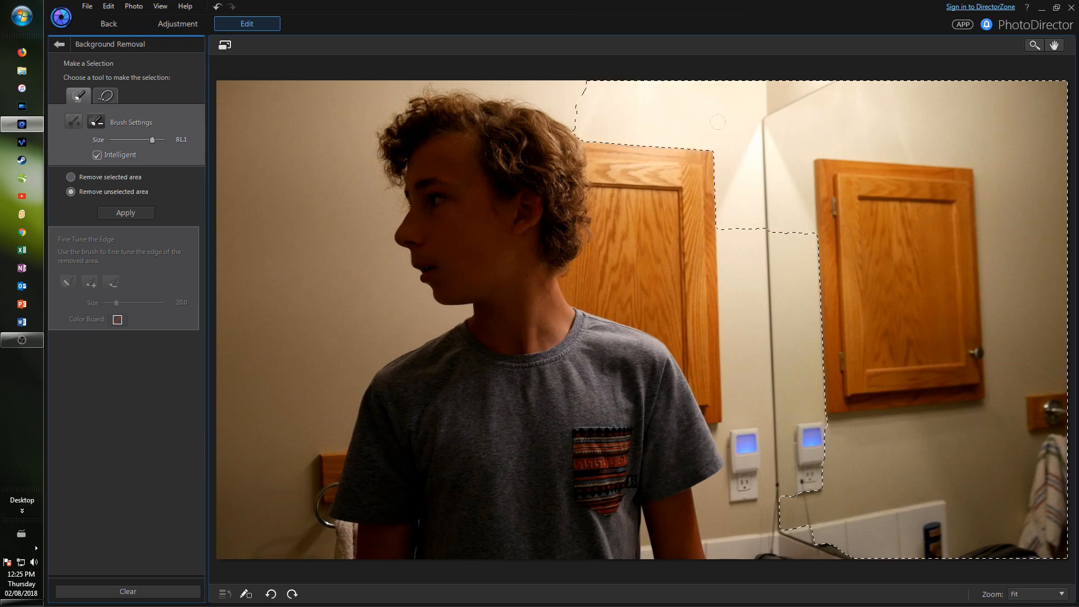
pyautogui.moveTo(679, 135)
pyautogui.mouseDown()
pyautogui.moveTo(680, 256)
pyautogui.moveTo(740, 267)
pyautogui.mouseUp()
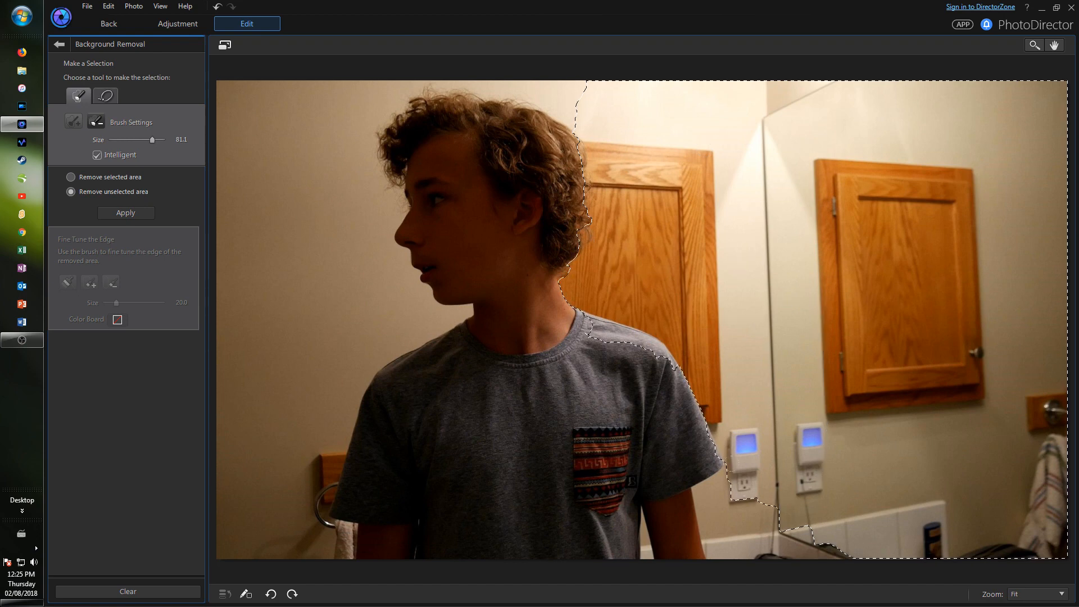
pyautogui.click(716, 481)
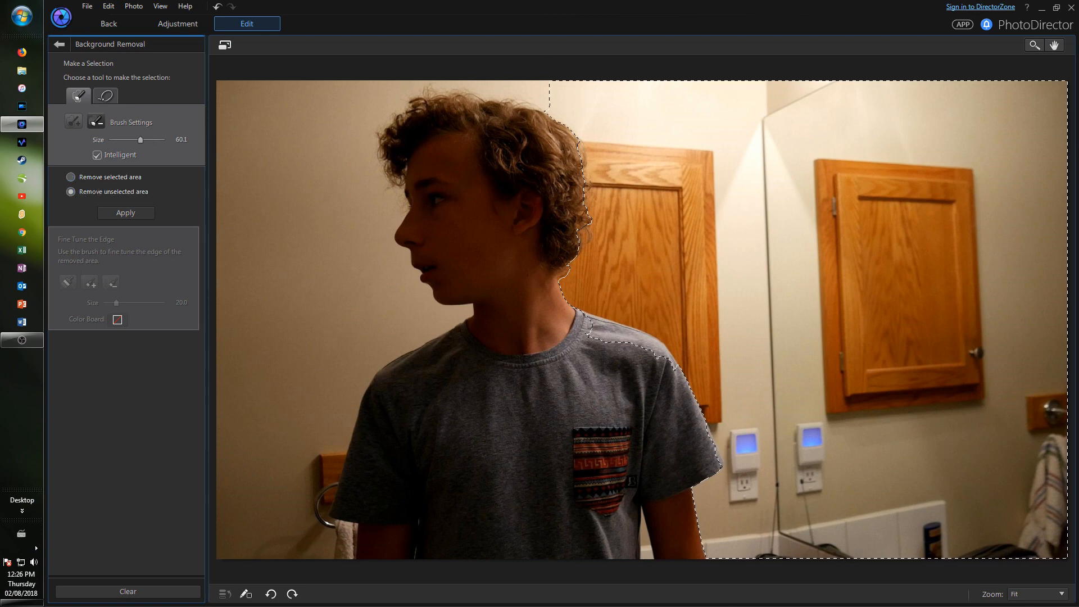
# - Extend the background selection over the wall in front of the person's face and around the nearby sleeve, reducing the brush to 9.0
pyautogui.scroll(-7, 542, 60)
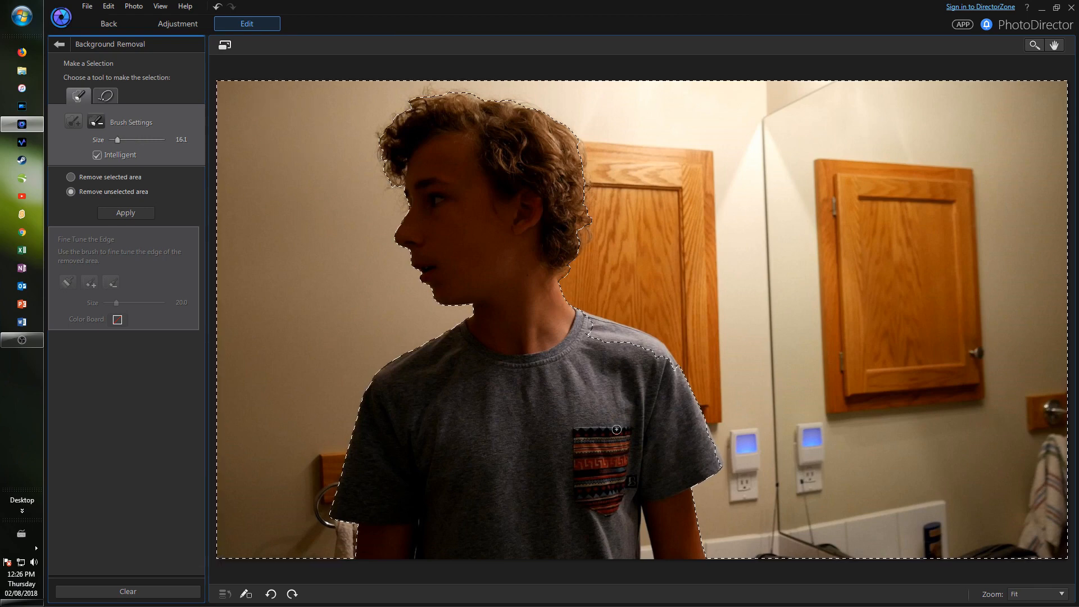
pyautogui.scroll(-5, 548, 472)
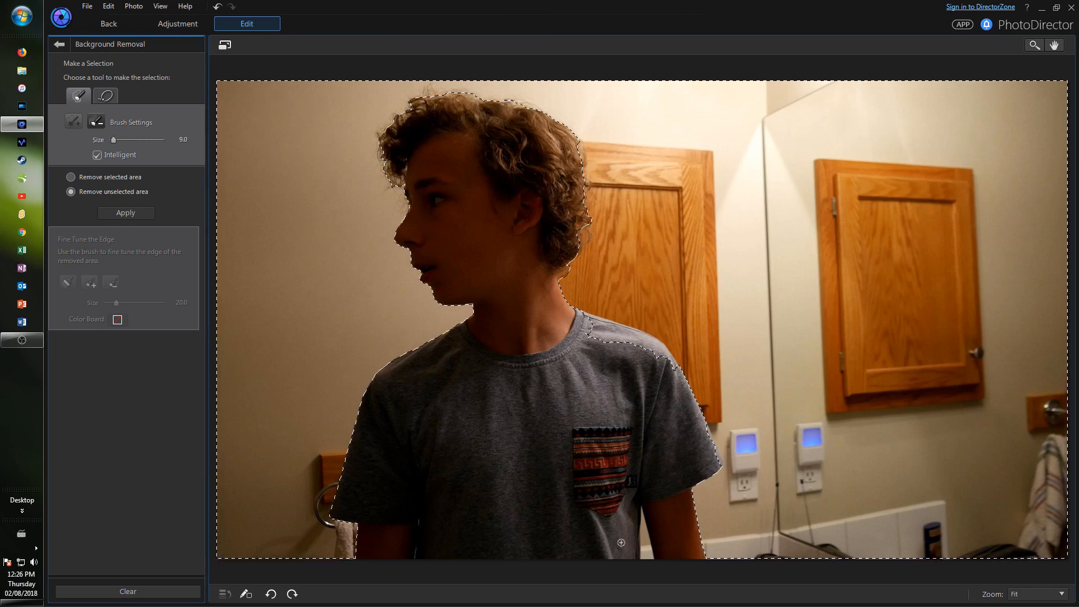
pyautogui.hotkey('ctrl', '+')
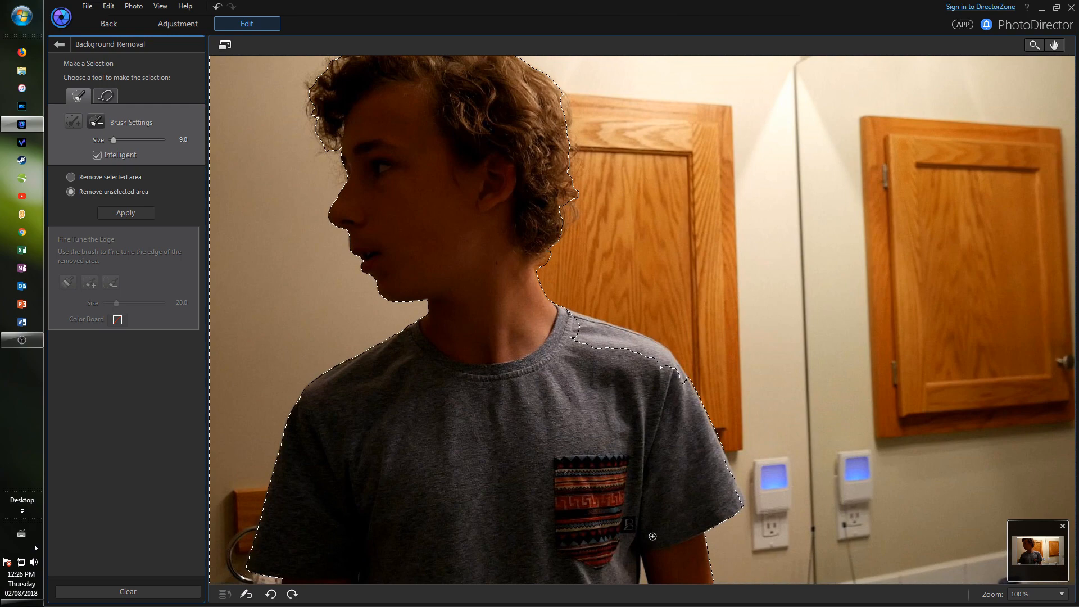
pyautogui.hotkey('ctrl', '+')
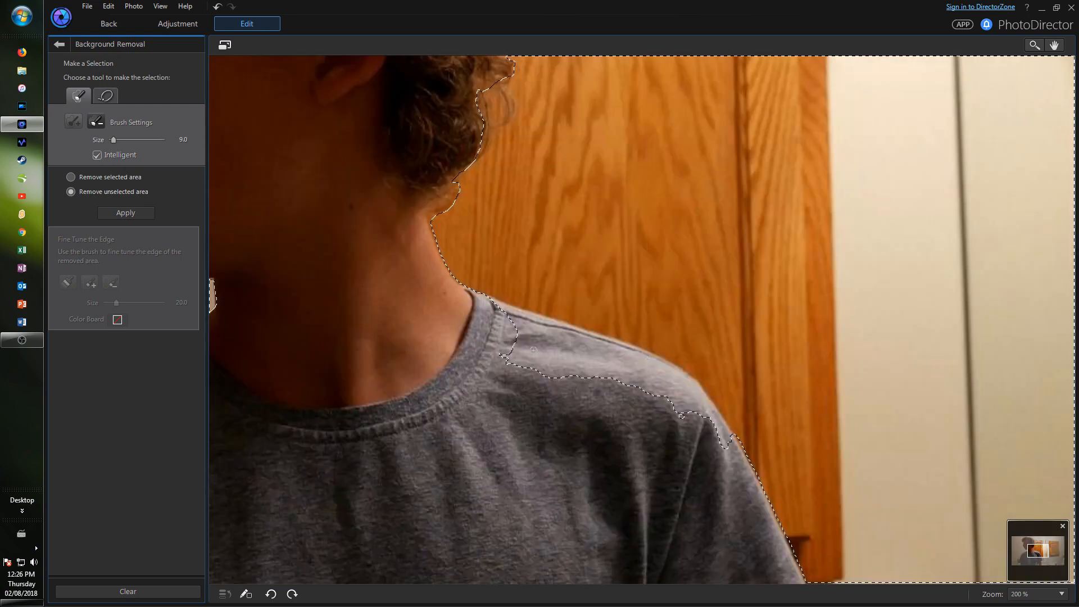
# - Remove the shirt shoulder from the selection with brush size 20.0, and add the wall gap between torso and arm with size 6.0
pyautogui.click(73, 122)
pyautogui.scroll(5, 487, 326)
pyautogui.moveTo(487, 331)
pyautogui.mouseDown()
pyautogui.moveTo(539, 331)
pyautogui.moveTo(635, 368)
pyautogui.moveTo(686, 416)
pyautogui.mouseUp()
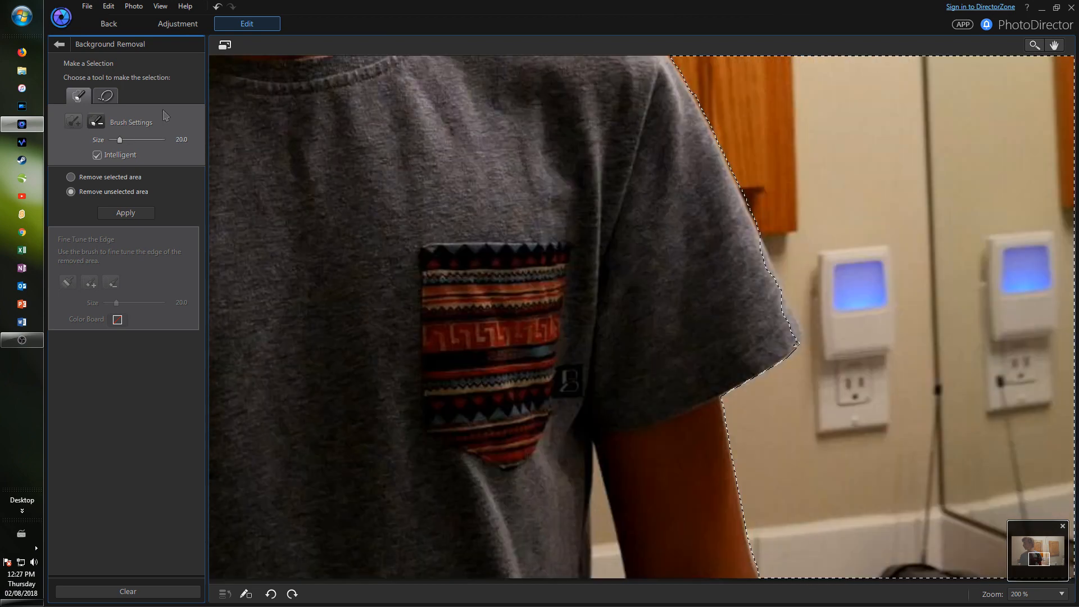
pyautogui.moveTo(597, 548)
pyautogui.mouseDown()
pyautogui.moveTo(601, 564)
pyautogui.moveTo(592, 519)
pyautogui.mouseUp()
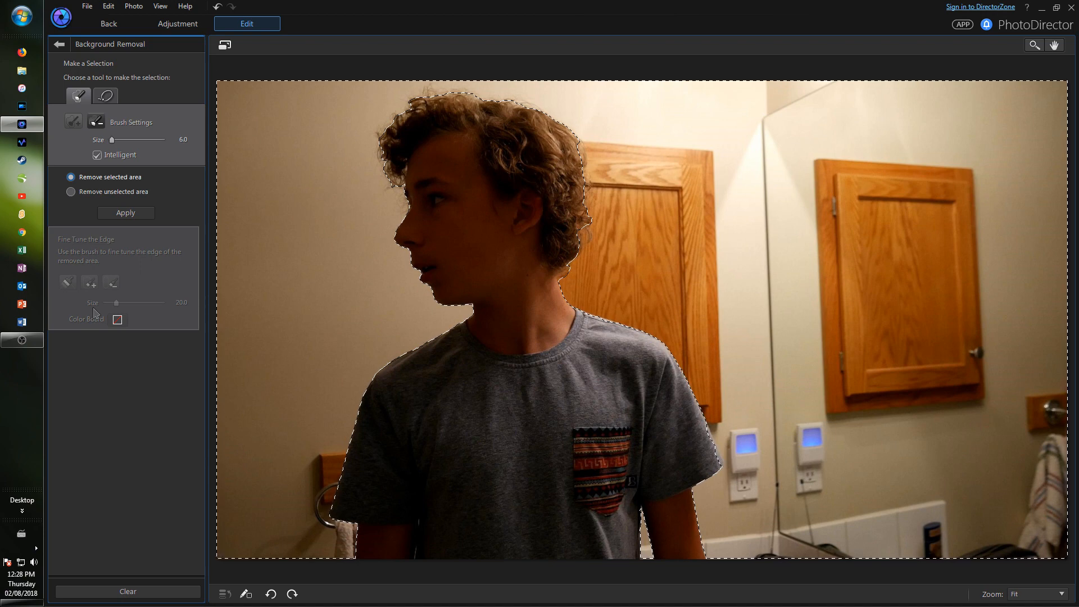
# - Apply Background Removal to the selected area, save the photo edits and return to PowerDirector
pyautogui.click(91, 197)
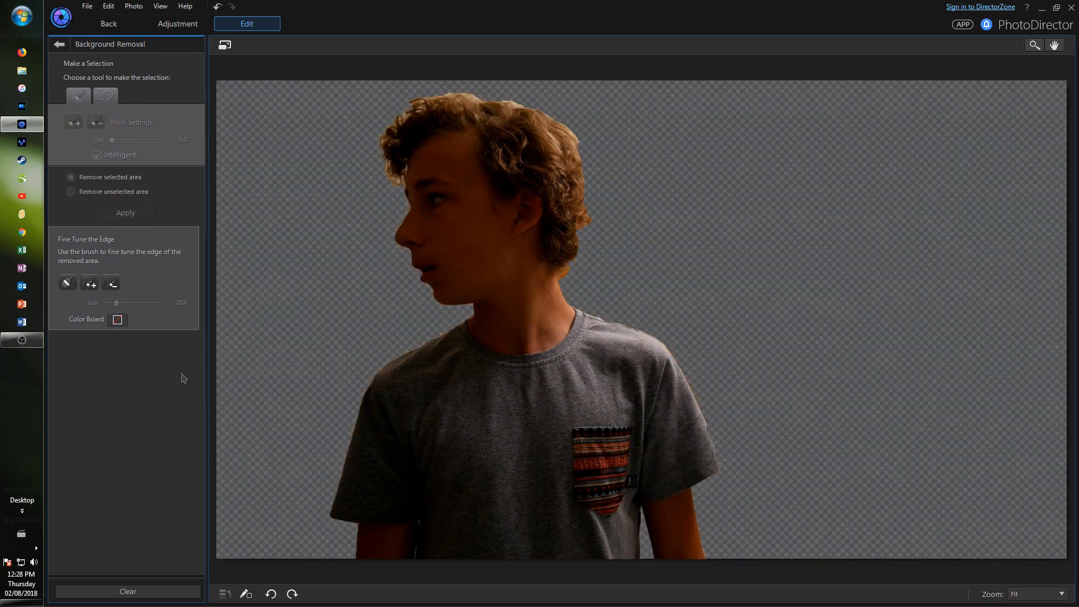
pyautogui.click(110, 26)
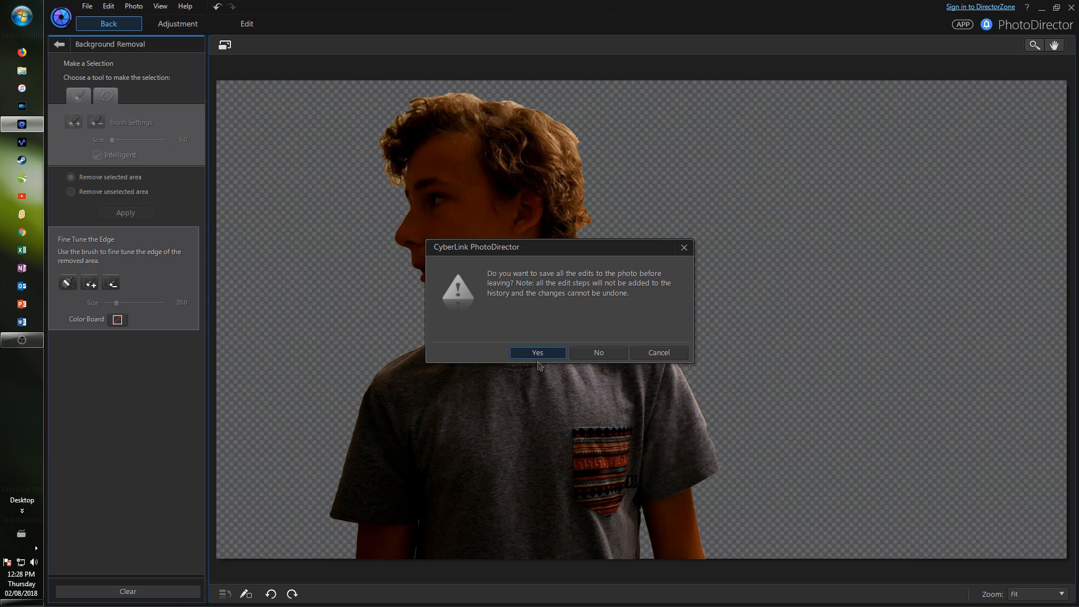
pyautogui.press('Return')
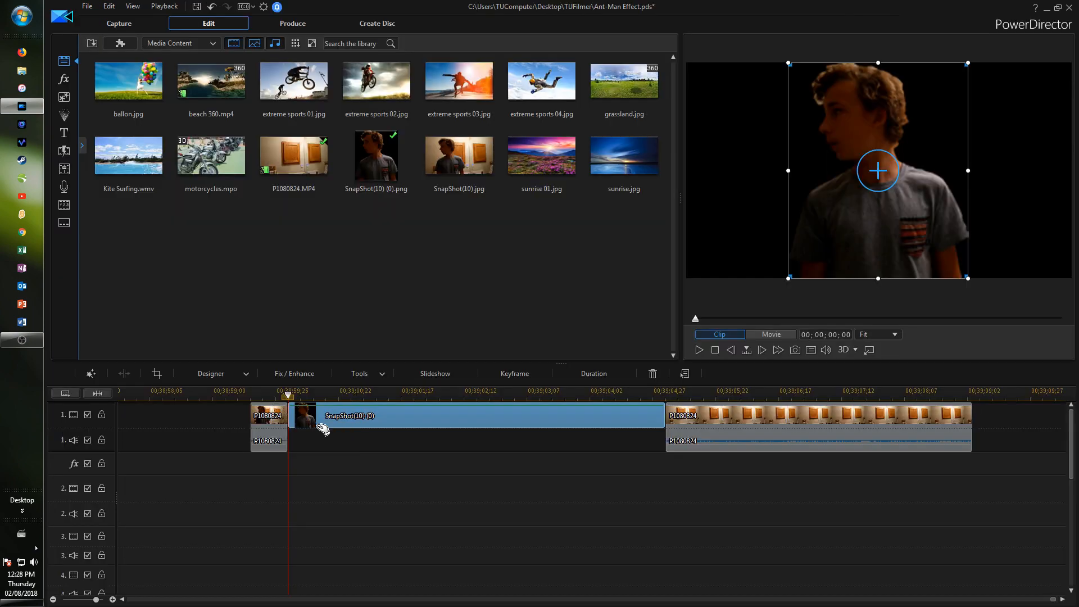
# - Move the SnapShot(10) (0) clip down to video track 2 and close the gap between the person and empty-room clips on track 1
pyautogui.moveTo(180, 405); pyautogui.dragTo(241, 405)
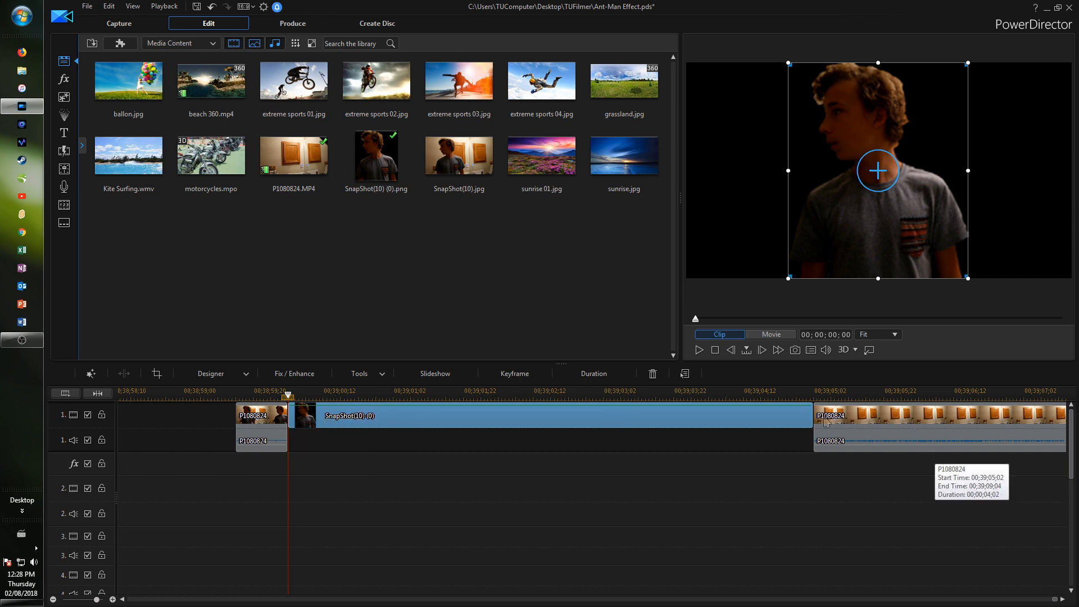
pyautogui.click(837, 392)
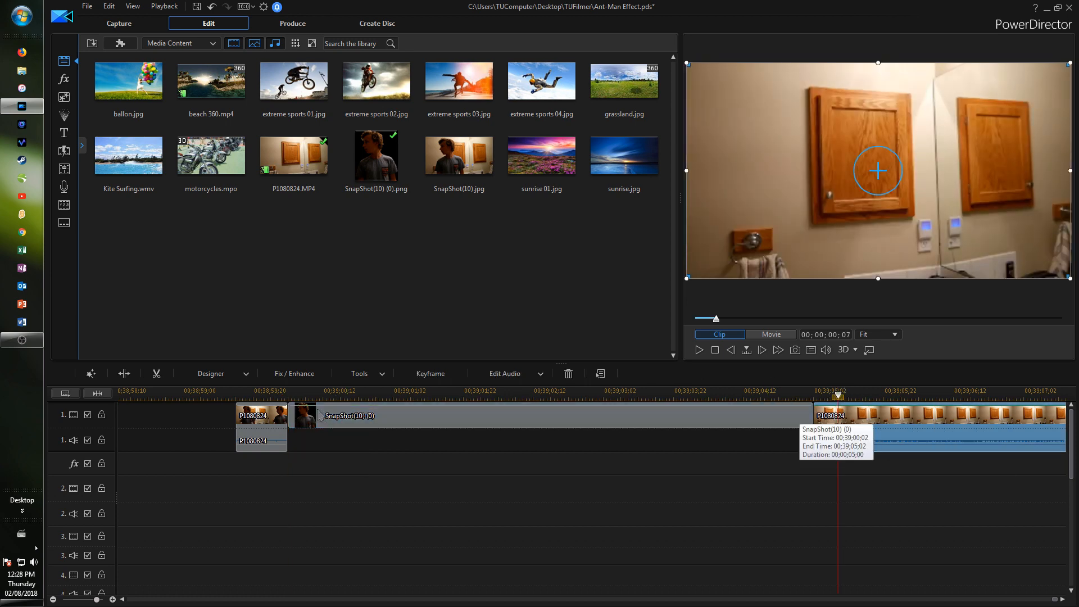
pyautogui.moveTo(316, 426); pyautogui.dragTo(332, 492)
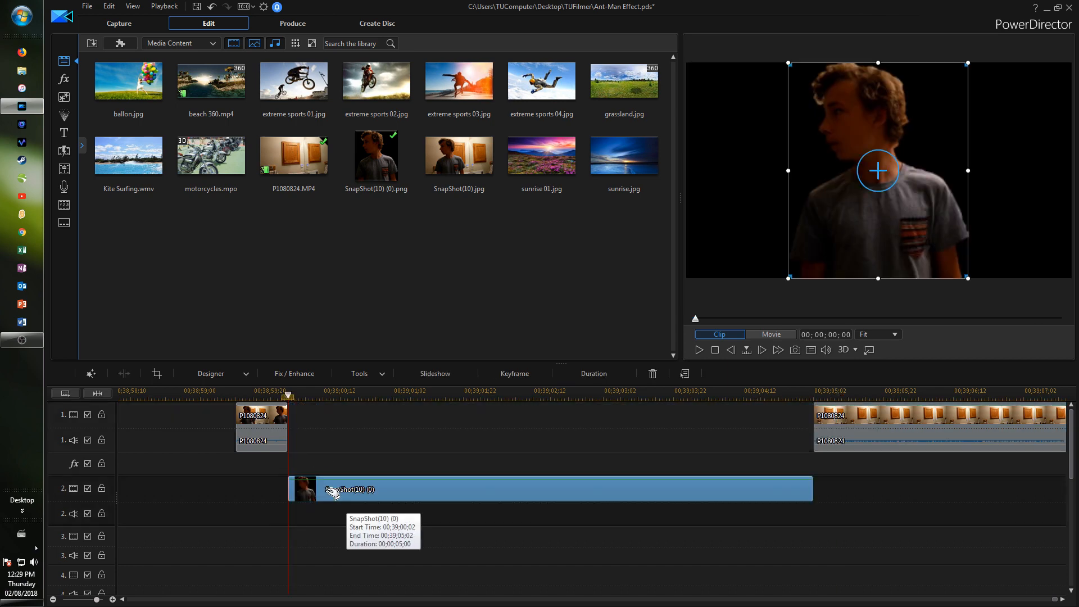
pyautogui.moveTo(816, 427); pyautogui.dragTo(278, 395)
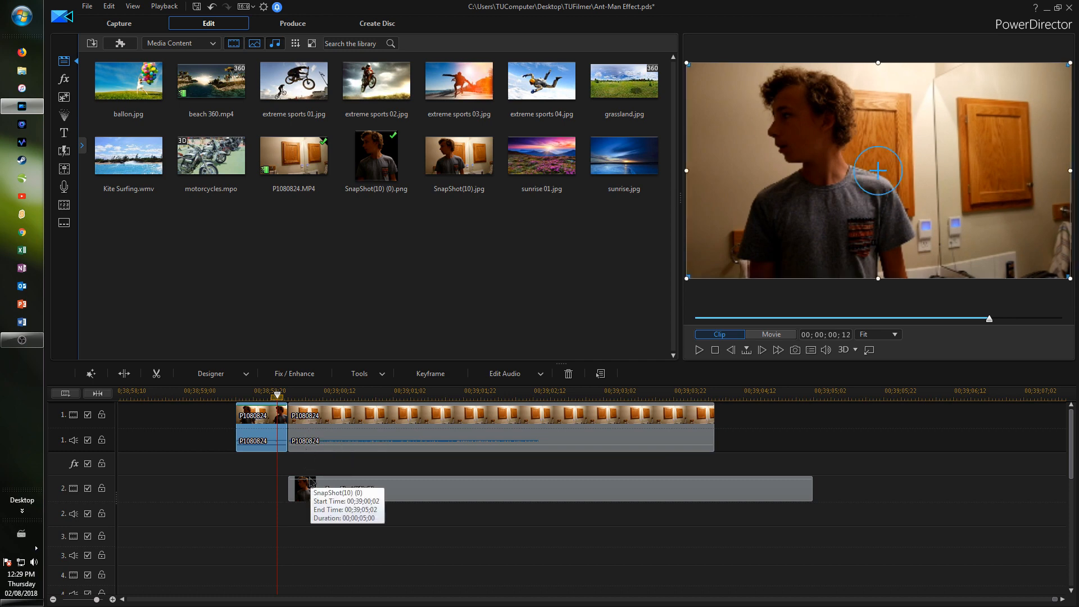
# - Play the junction of the two track 1 clips, and shift the snapshot clip to start at 00;38;59;29, overlapping the person clip
pyautogui.scroll(3, 312, 482)
pyautogui.press('space')
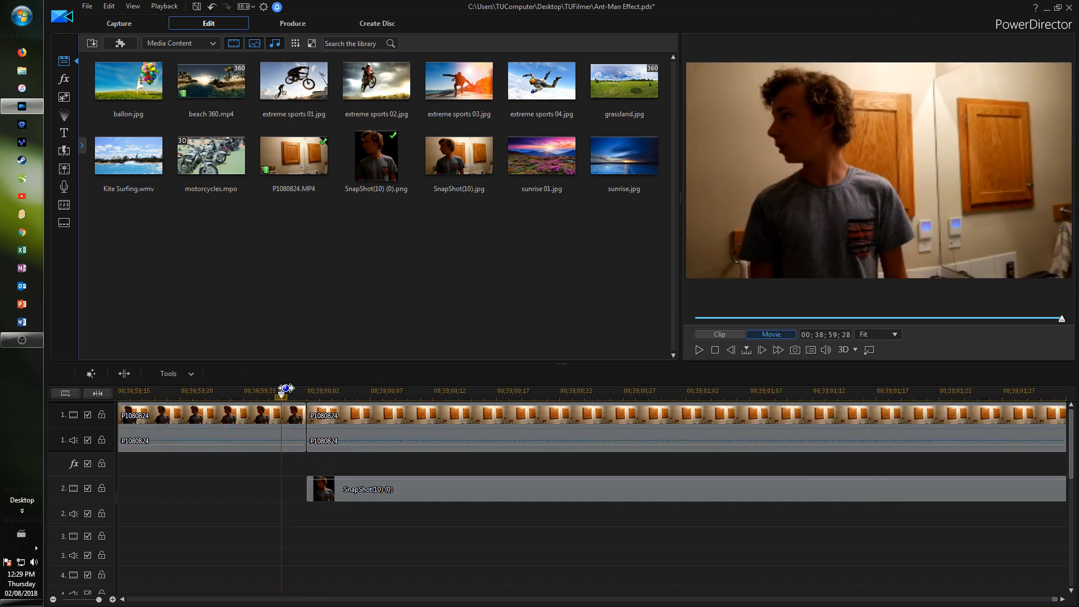
pyautogui.press('space')
pyautogui.click(315, 492)
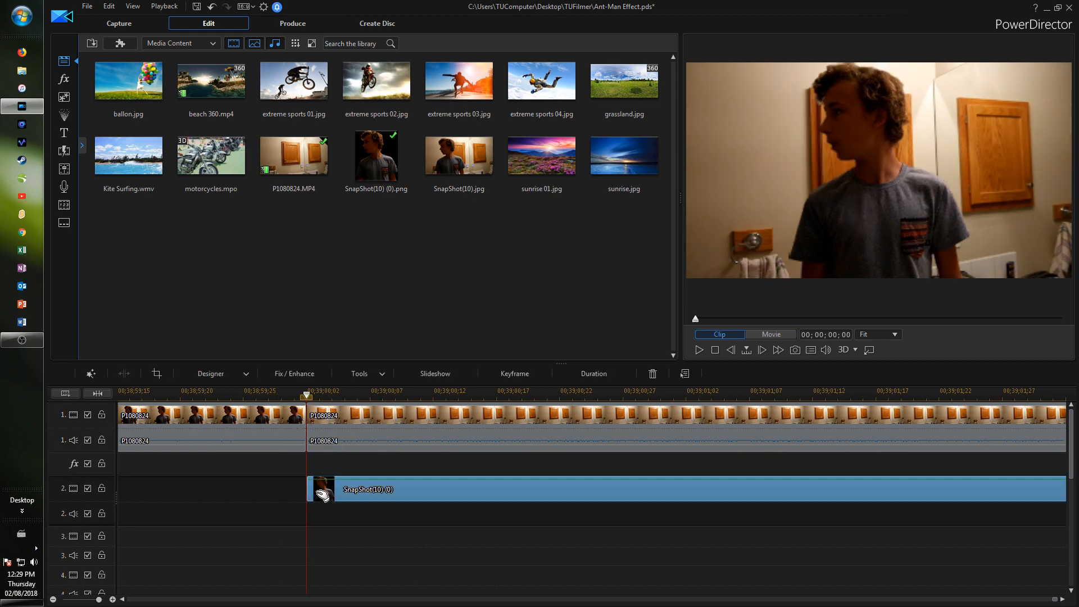
pyautogui.click(295, 395)
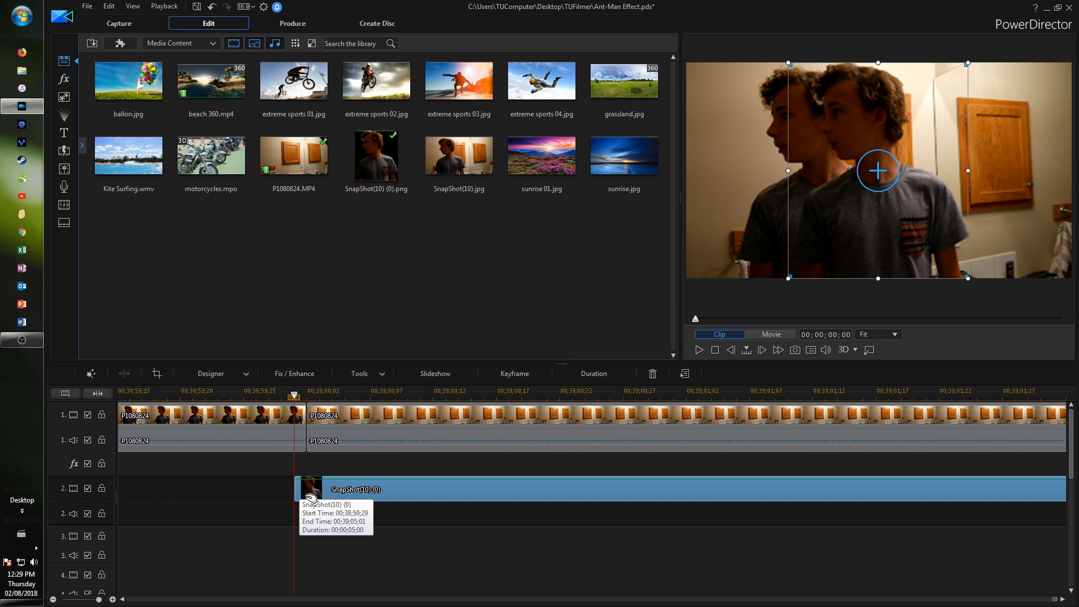
# - Reposition and slightly shrink the snapshot figure to match the person in the footage, and move its clip back to start at 00;39;00;02
pyautogui.moveTo(869, 236); pyautogui.dragTo(815, 237)
pyautogui.moveTo(827, 64); pyautogui.dragTo(827, 66)
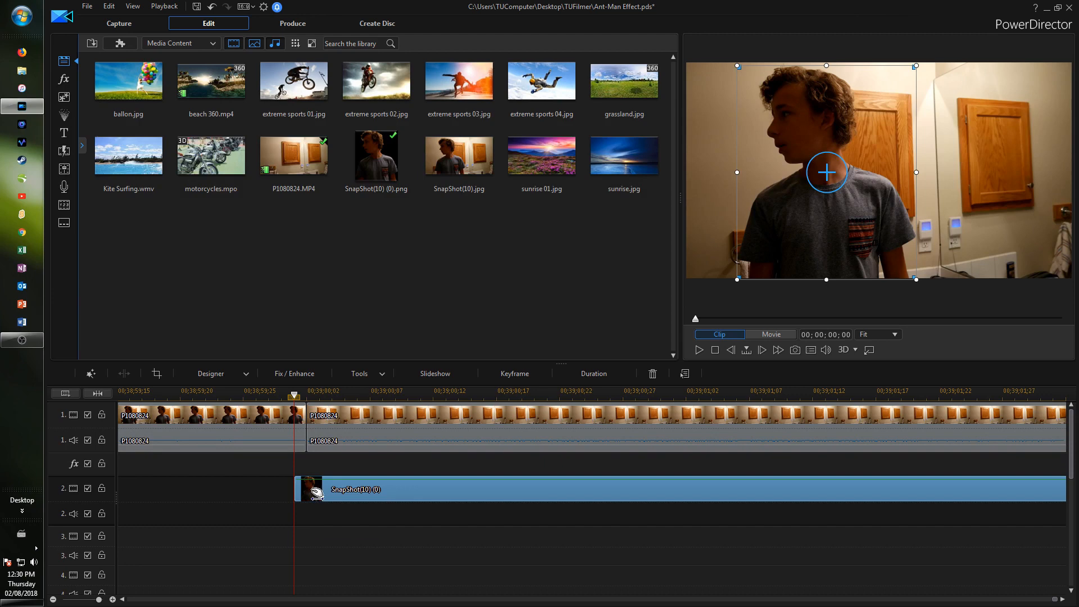
pyautogui.moveTo(312, 494); pyautogui.dragTo(347, 492)
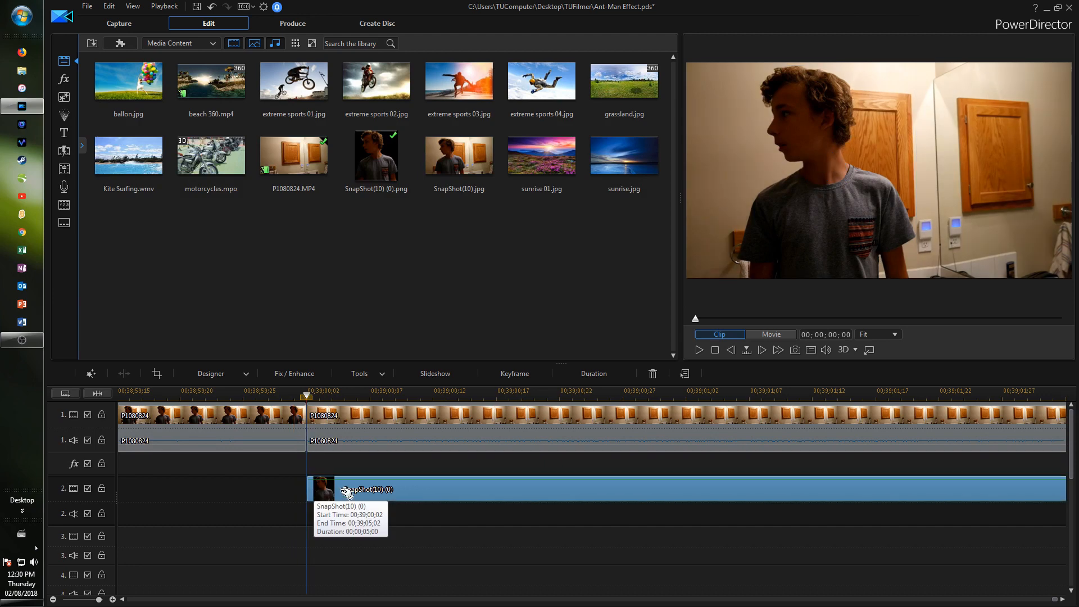
# - Preview the movie at the junction, split the snapshot clip at 00;39;00;05 and delete the part after the split
pyautogui.click(279, 387)
pyautogui.click(772, 335)
pyautogui.press('space')
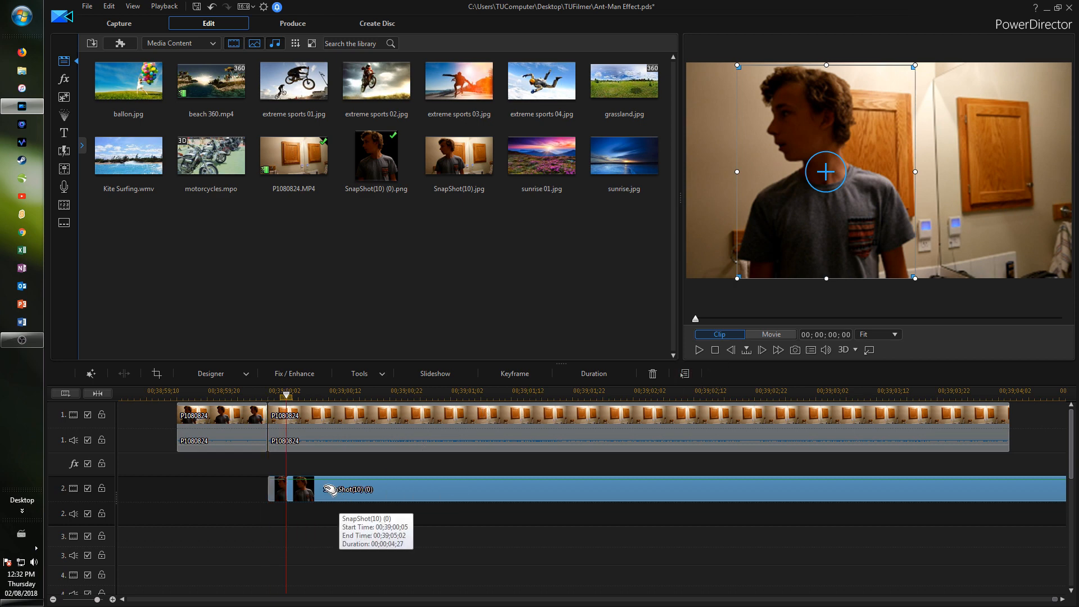
pyautogui.press('Delete')
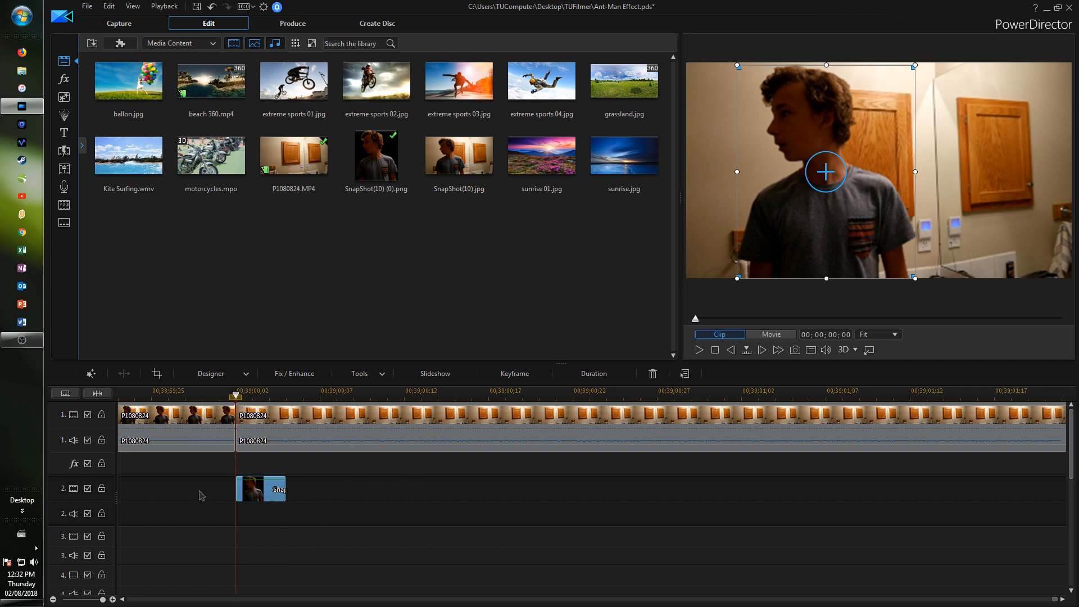
# - Open the trimmed snapshot clip in PiP Designer and keyframe its start at position 0.364, 0.539 and scale 0.434 by 0.922
pyautogui.click(65, 150)
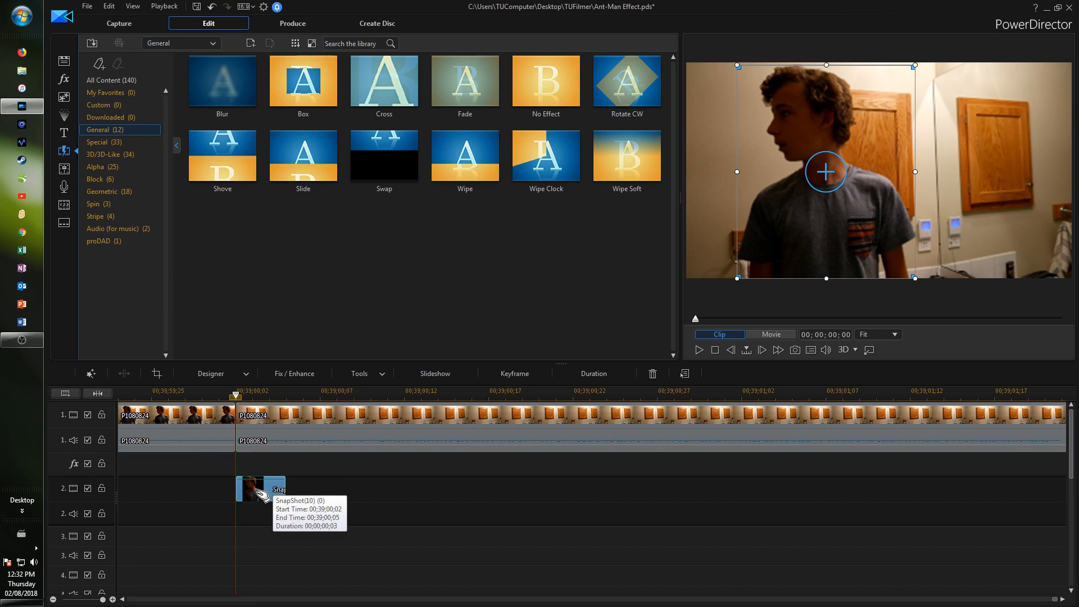
pyautogui.click(213, 373)
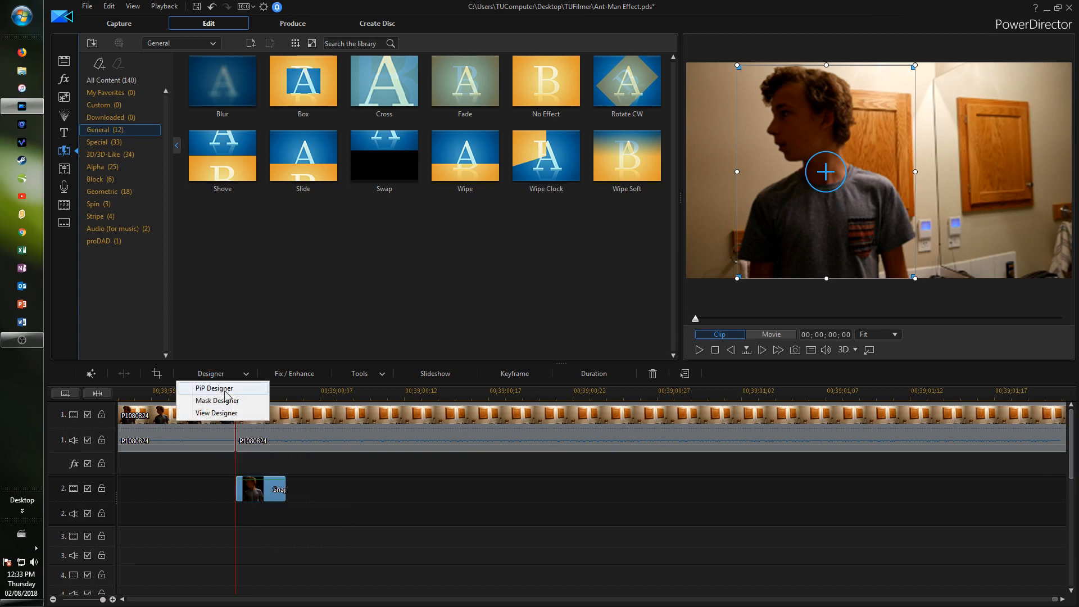
pyautogui.click(225, 390)
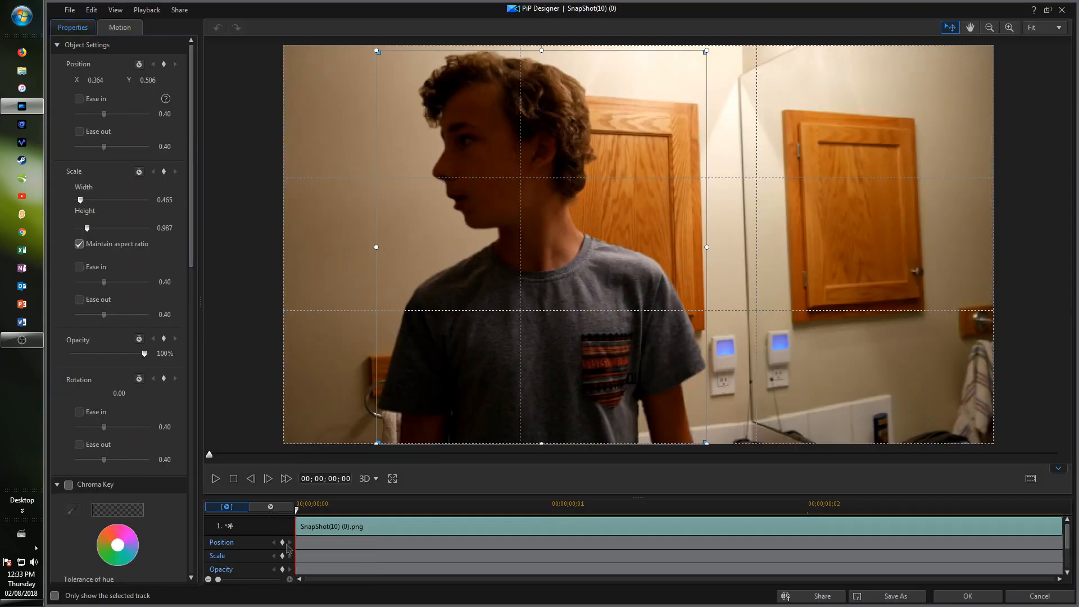
pyautogui.click(283, 542)
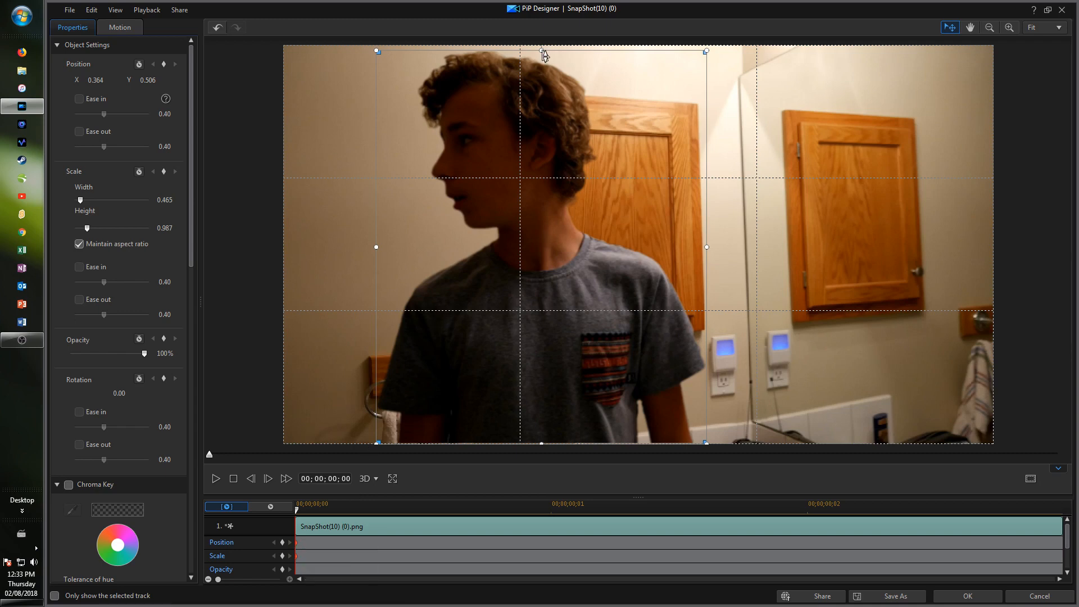
pyautogui.moveTo(544, 54); pyautogui.dragTo(543, 77)
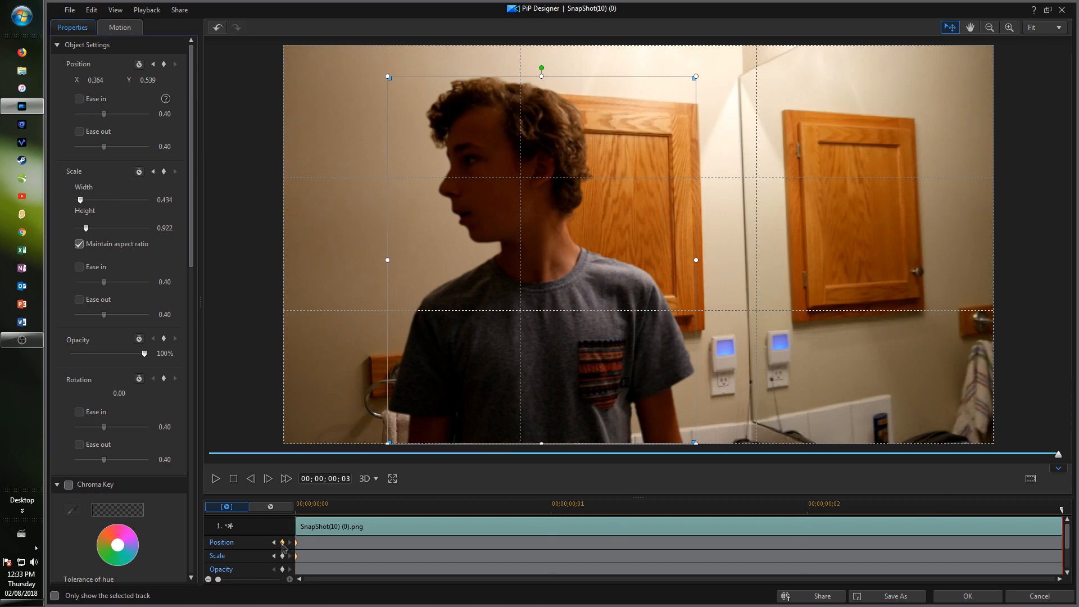
# - At 00;00;00;03, shrink the snapshot to scale 0.093 by 0.198 and move it below the frame to position 0.353, 1.099
pyautogui.moveTo(541, 76); pyautogui.dragTo(541, 366)
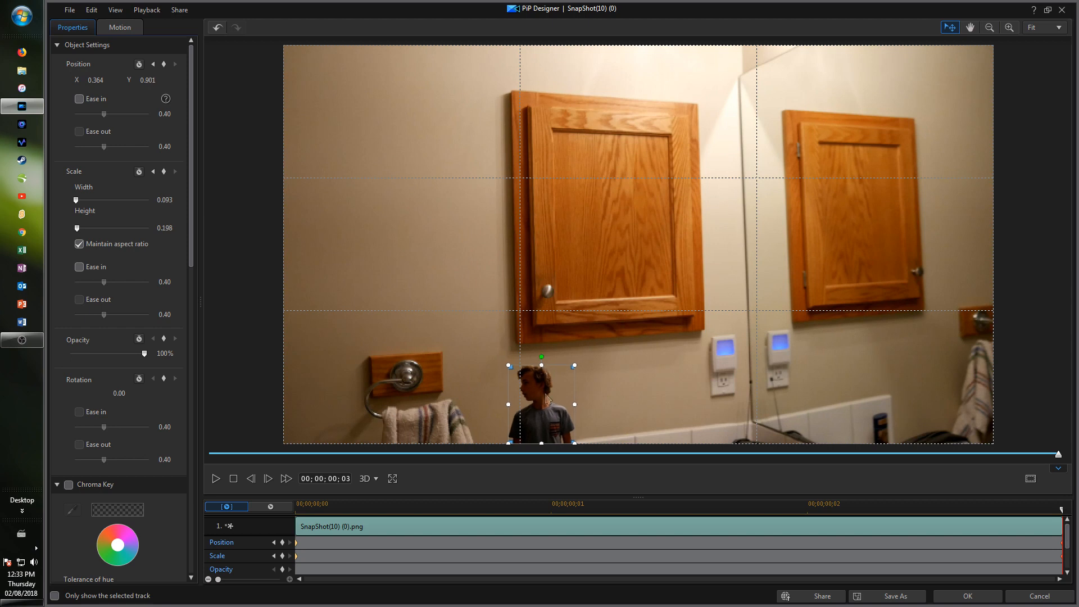
pyautogui.moveTo(551, 382); pyautogui.dragTo(542, 458)
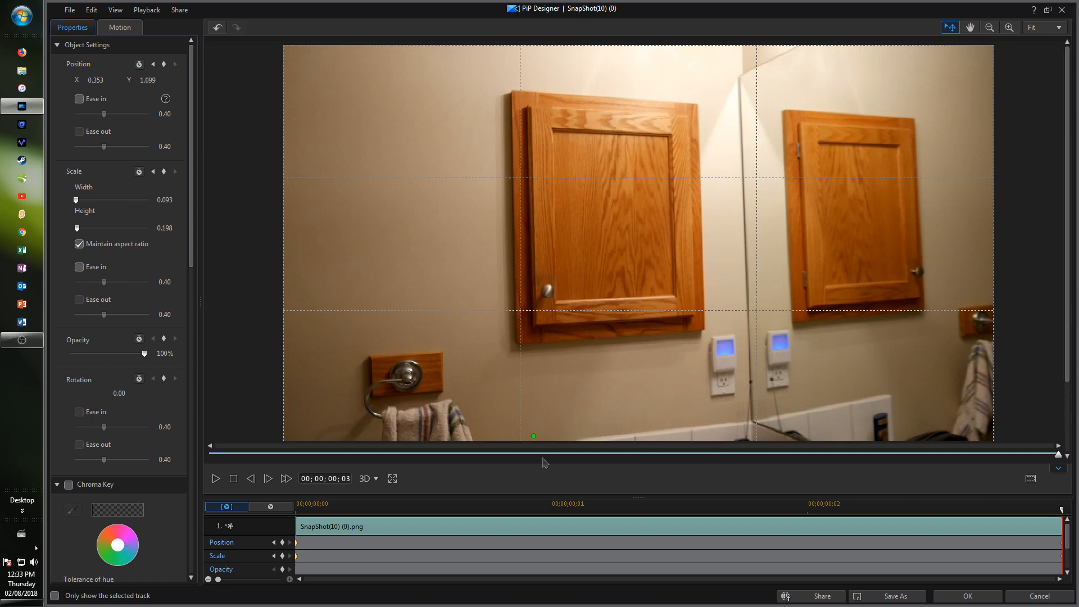
pyautogui.click(297, 510)
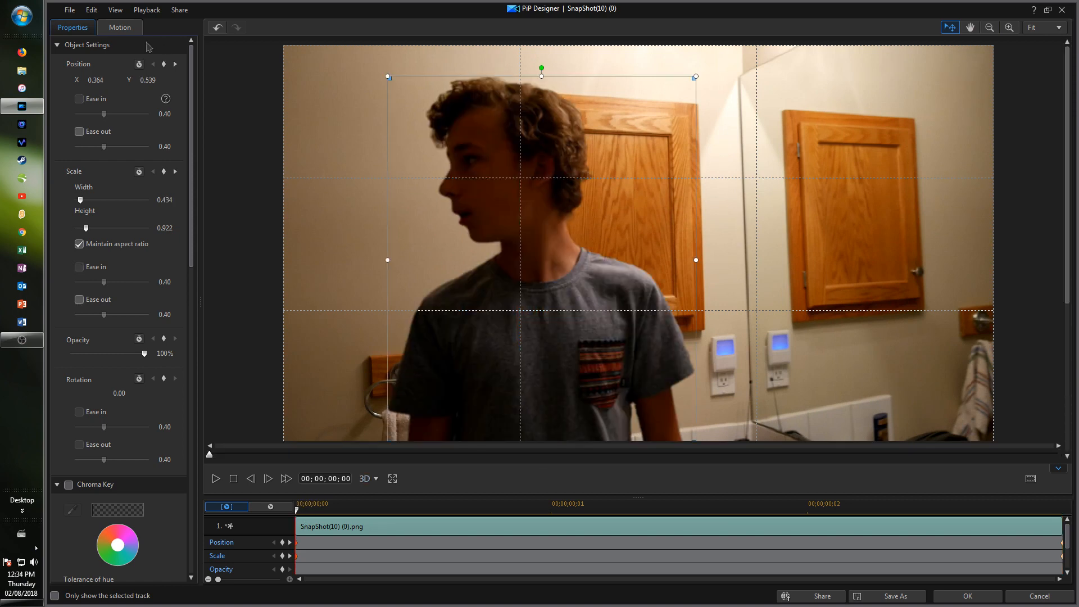
# - Enable Motion Blur for the snapshot with blur length 1.00 and density 16, and accept the PiP Designer changes
pyautogui.click(132, 31)
pyautogui.click(68, 81)
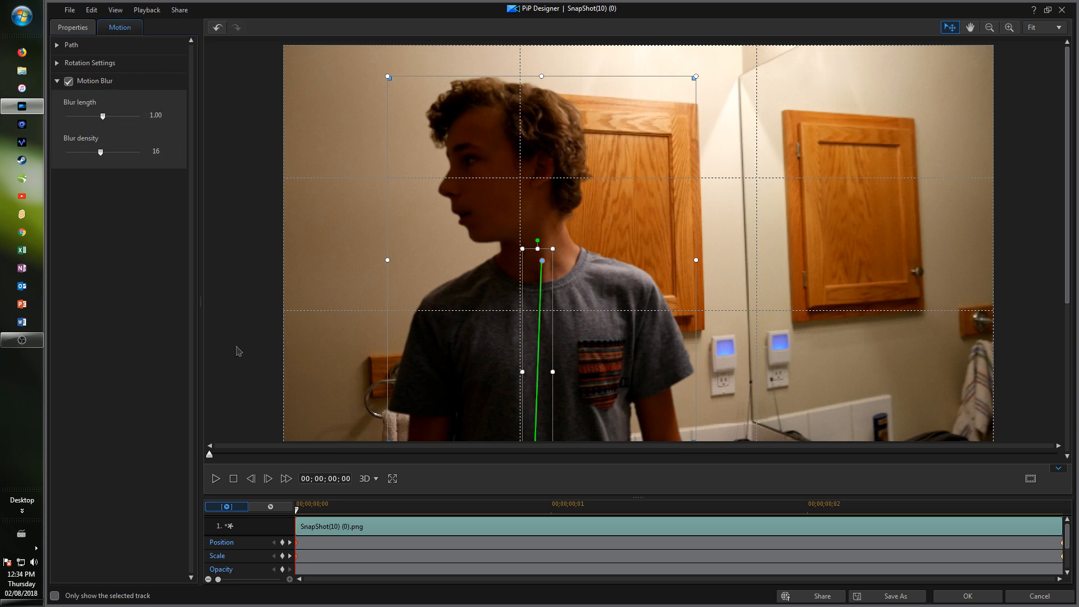
pyautogui.click(992, 598)
pyautogui.click(967, 595)
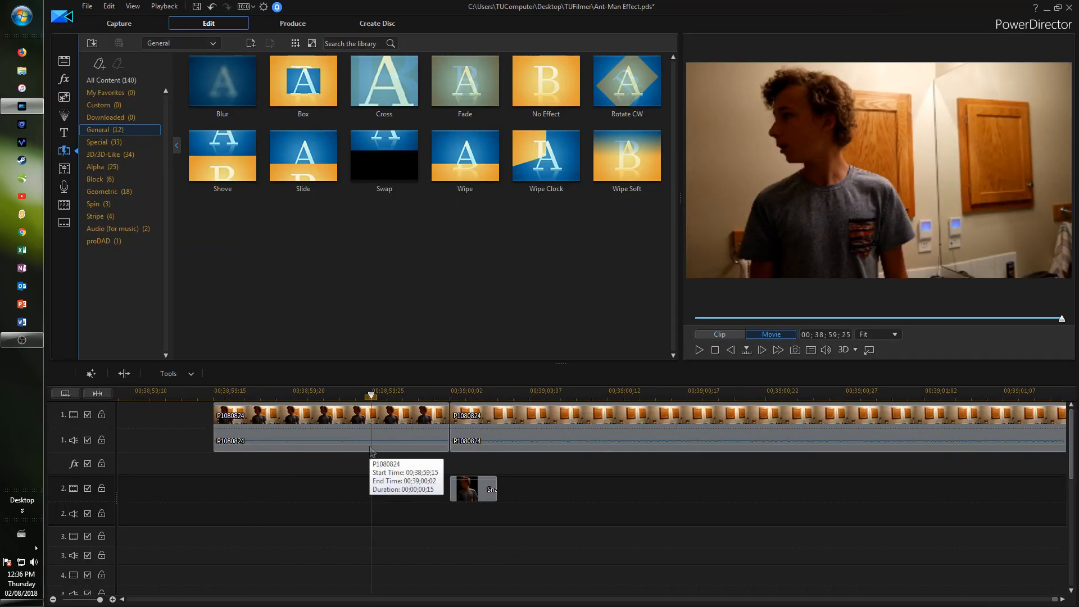
# - Play the timeline from the junction of the person and empty-room clips to review the shrinking animation
pyautogui.moveTo(371, 396); pyautogui.dragTo(452, 400)
pyautogui.press('space')
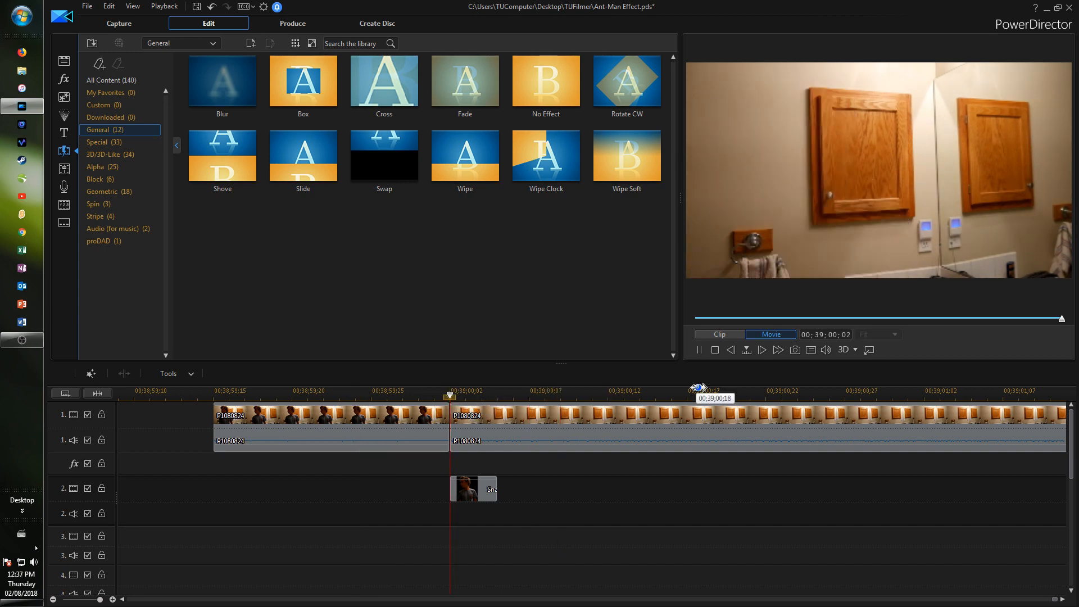
pyautogui.press('space')
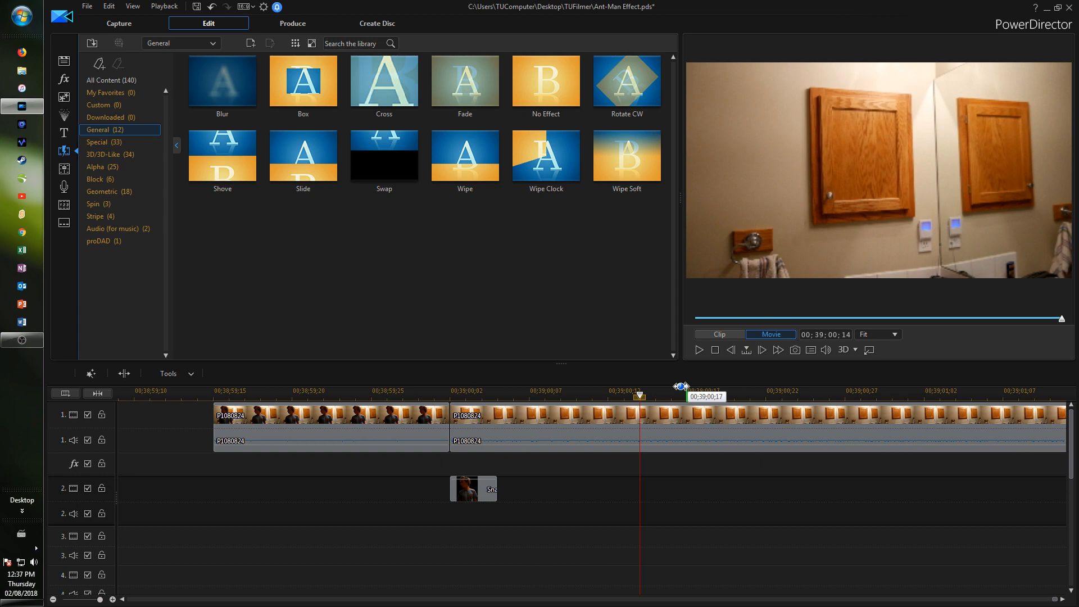
# - Copy the track 2 snapshot clip and paste it on track 3, starting at 00;39;00;03
pyautogui.click(476, 486)
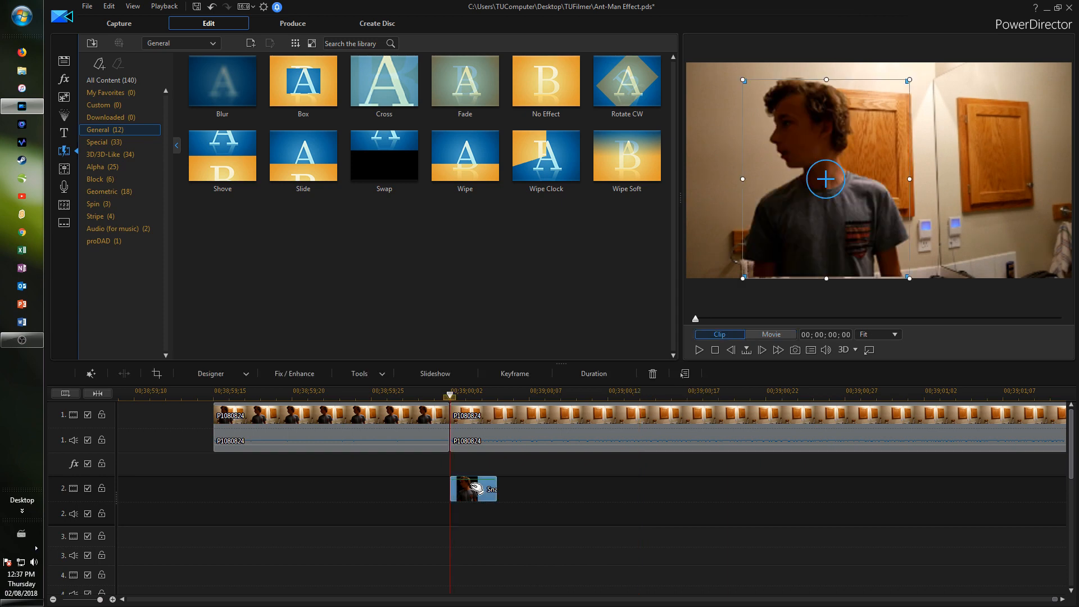
pyautogui.rightClick(467, 490)
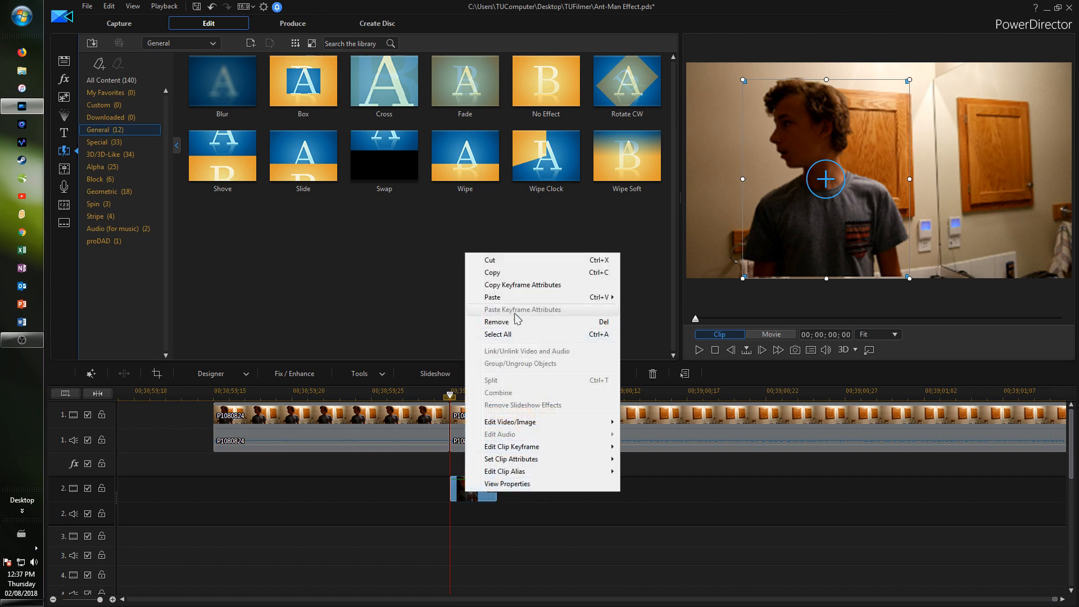
pyautogui.click(514, 274)
pyautogui.click(472, 537)
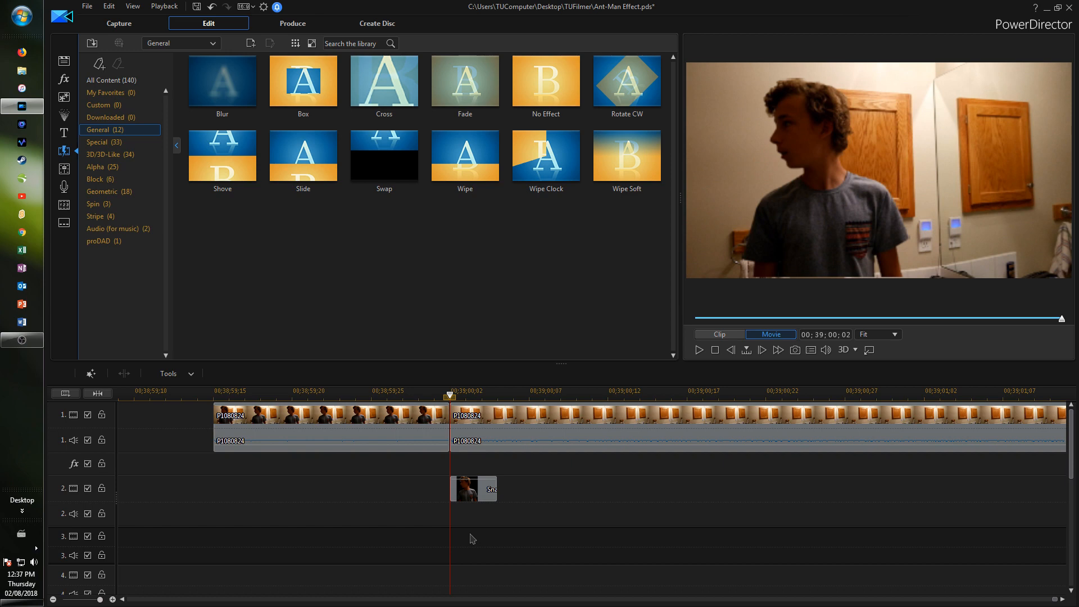
pyautogui.click(465, 568)
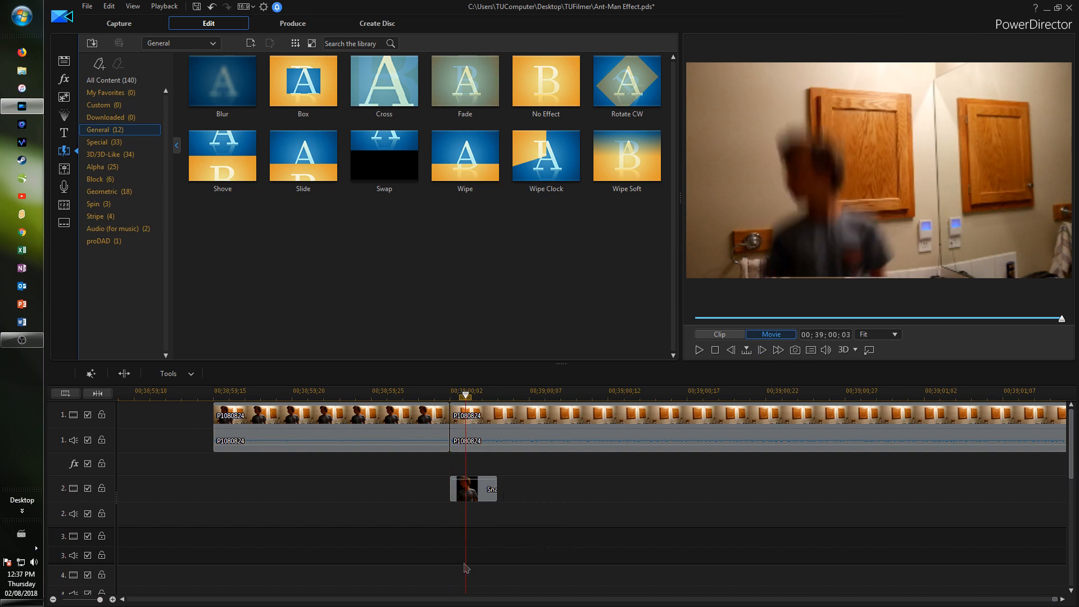
pyautogui.rightClick(475, 547)
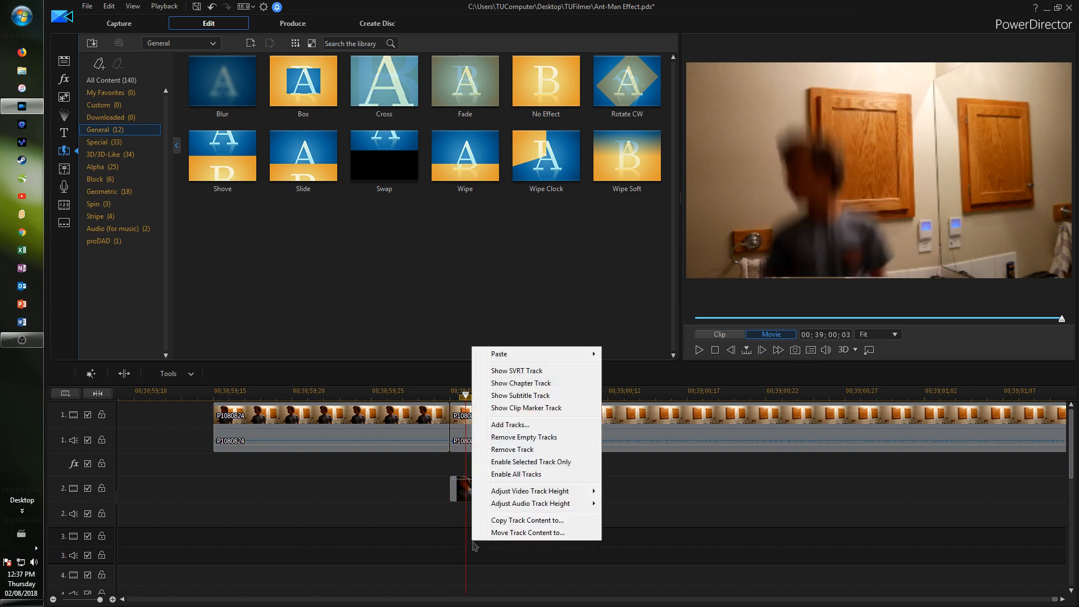
pyautogui.click(633, 364)
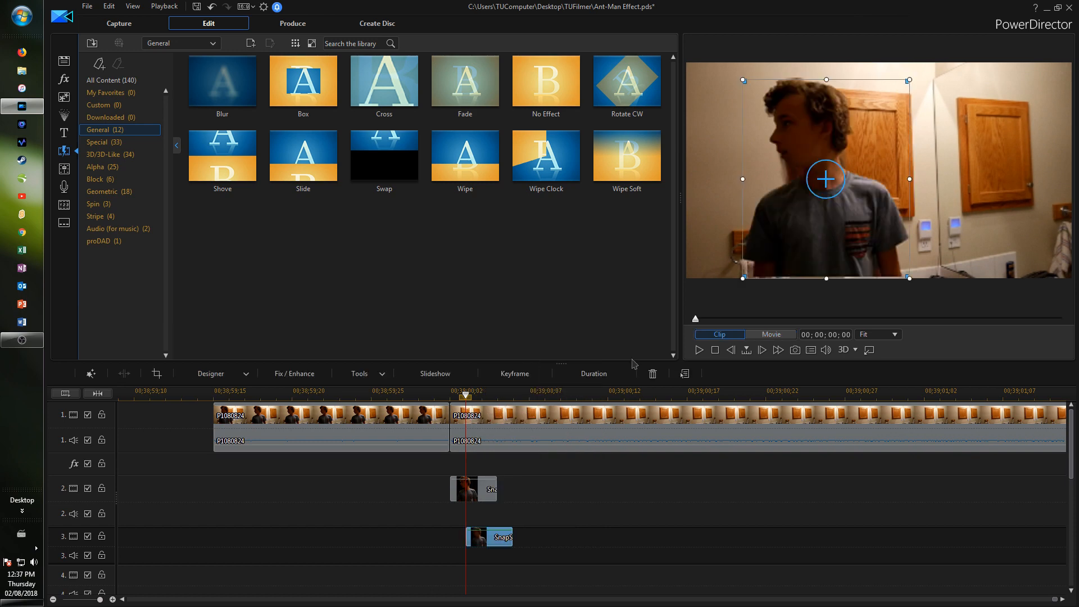
# - Turn off Motion Blur for the track 3 snapshot in PiP Designer and accept the change
pyautogui.click(214, 373)
pyautogui.click(235, 388)
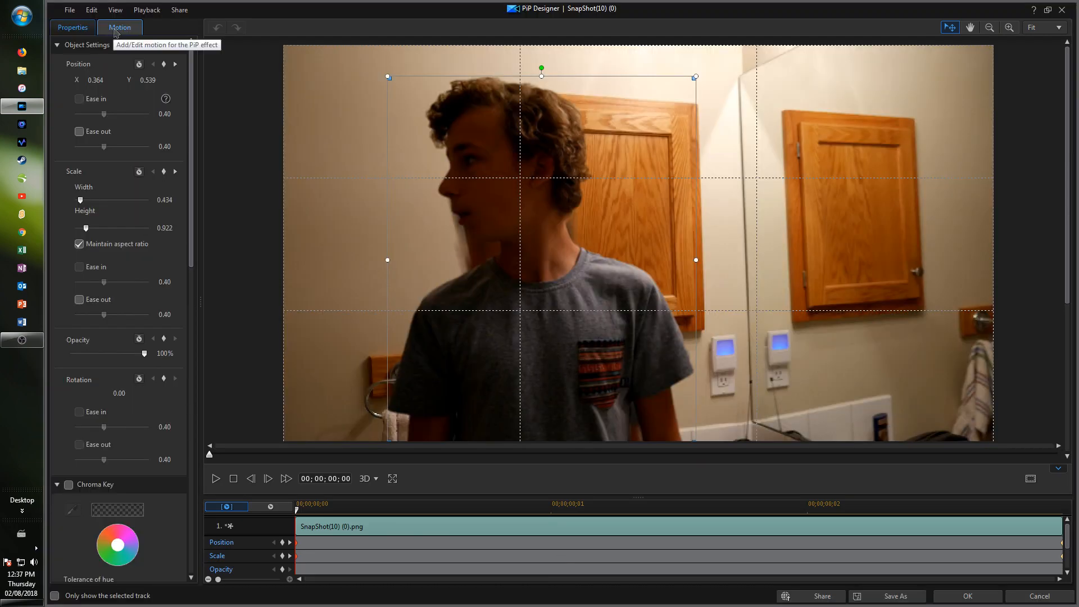
pyautogui.click(116, 32)
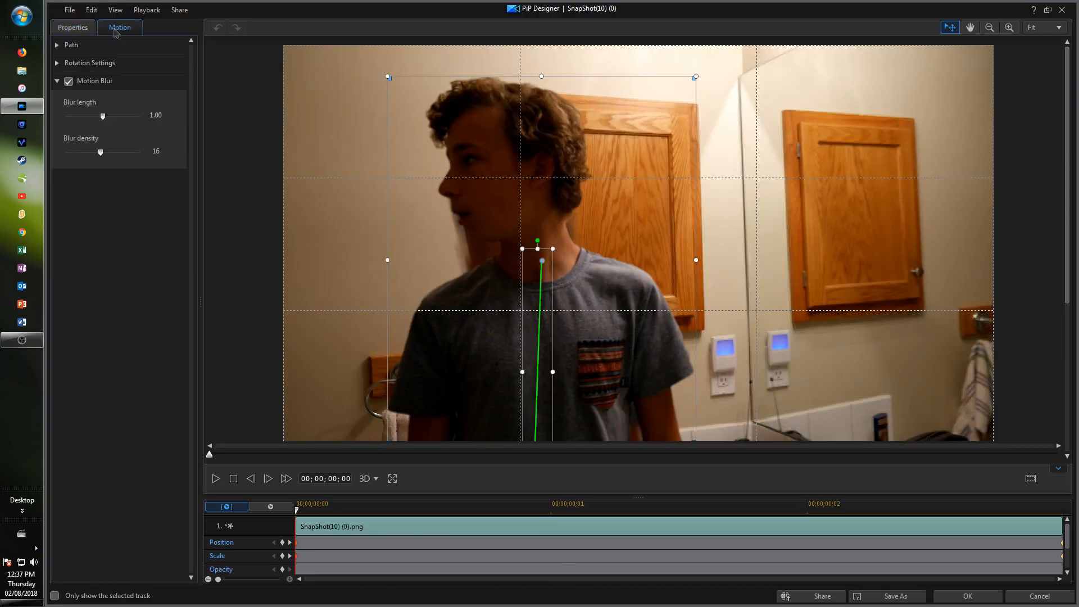
pyautogui.click(68, 81)
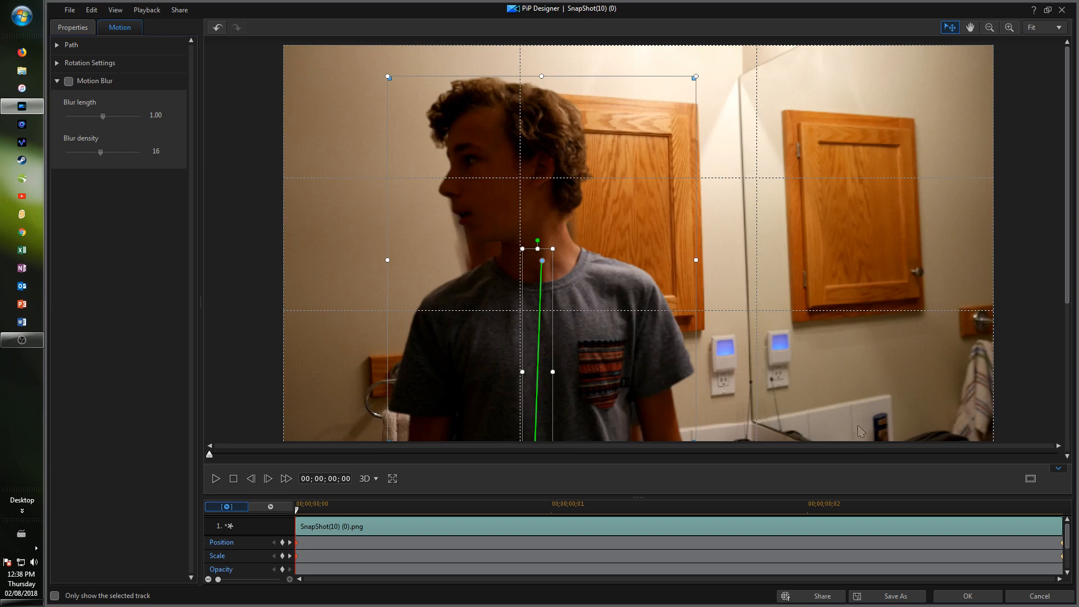
pyautogui.click(967, 594)
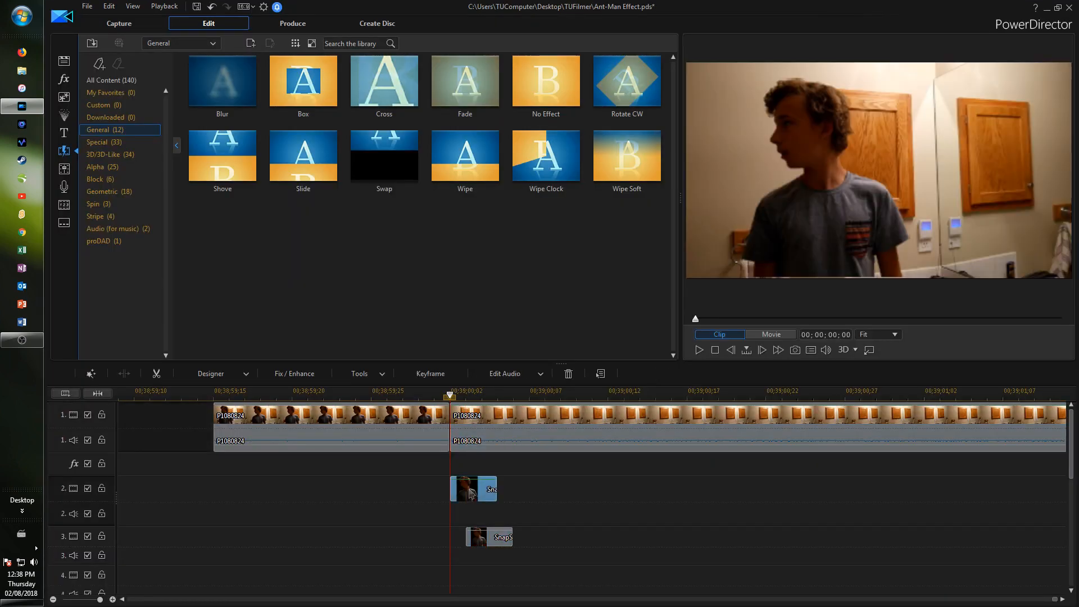
# - Review the overlapping snapshots on tracks 2 and 3 frame by frame and in playback from 00;39;00;03
pyautogui.click(763, 353)
pyautogui.click(763, 353)
pyautogui.click(763, 352)
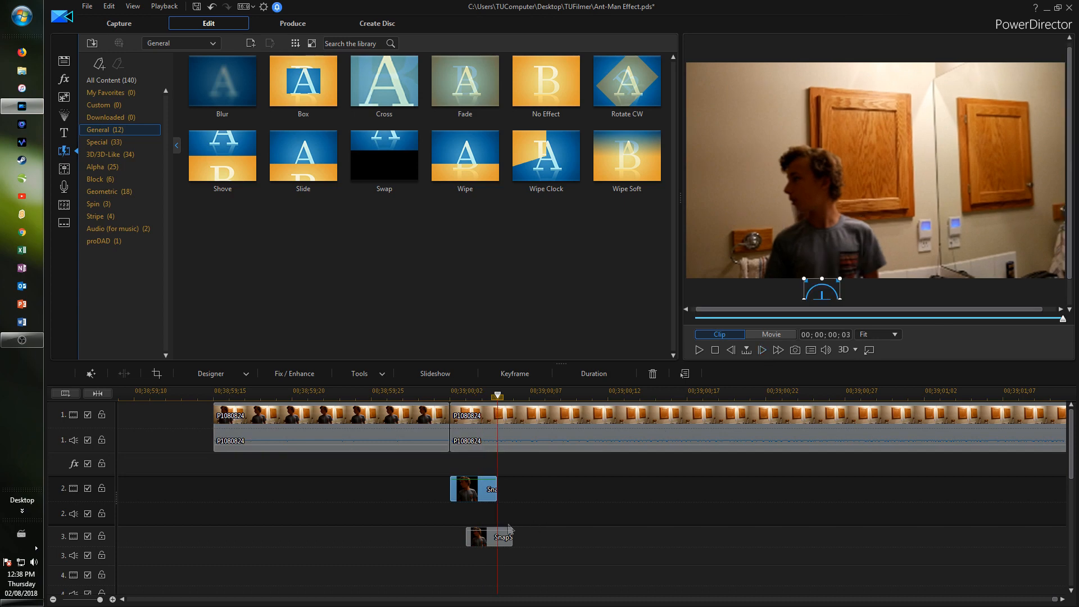
pyautogui.click(770, 334)
pyautogui.click(761, 350)
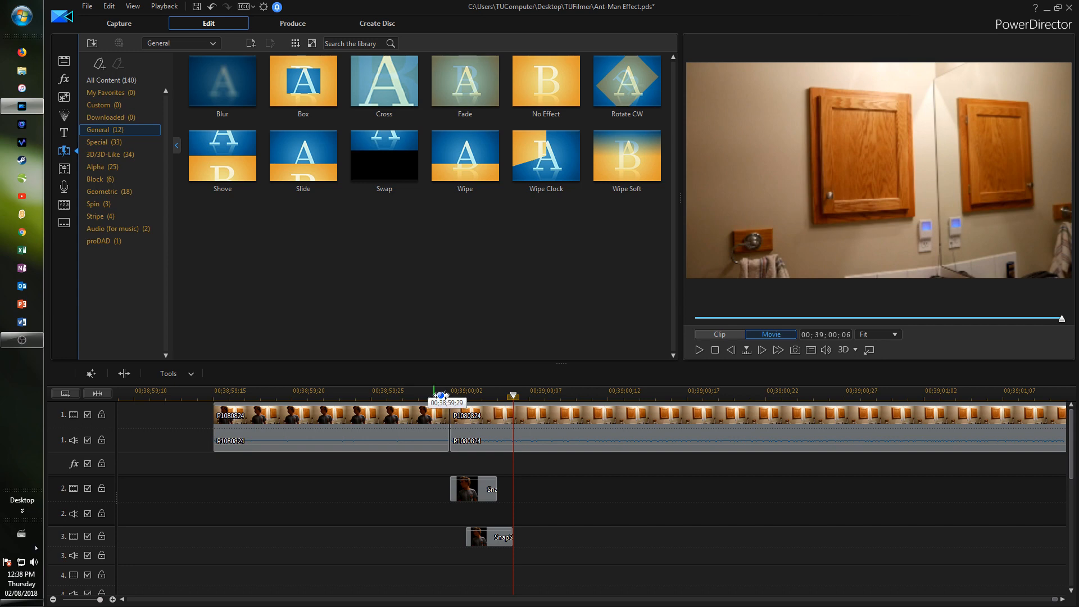
pyautogui.click(465, 395)
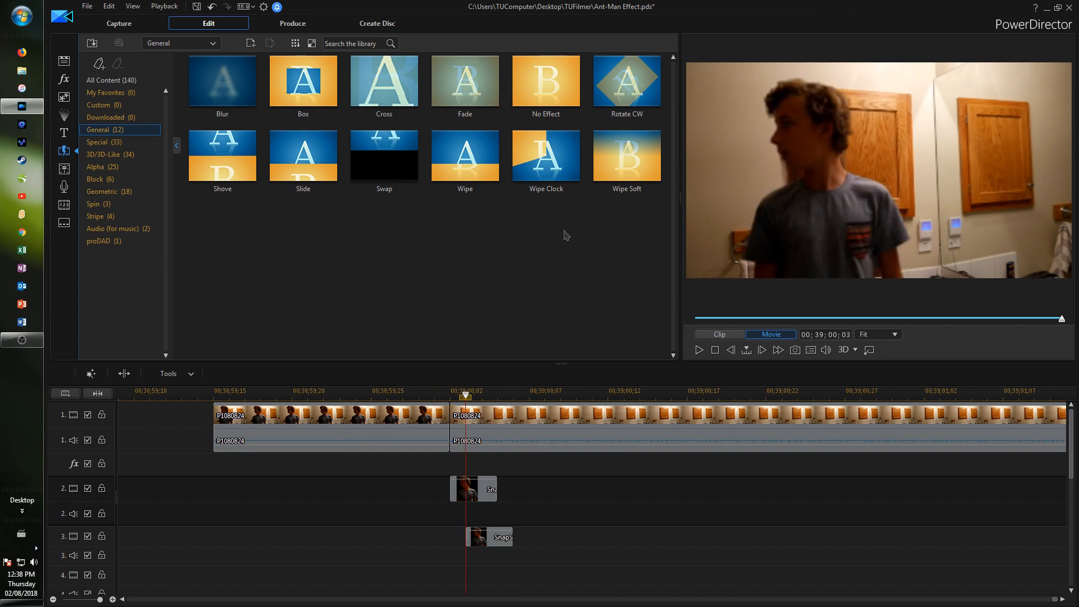
pyautogui.press('space')
pyautogui.press('space')
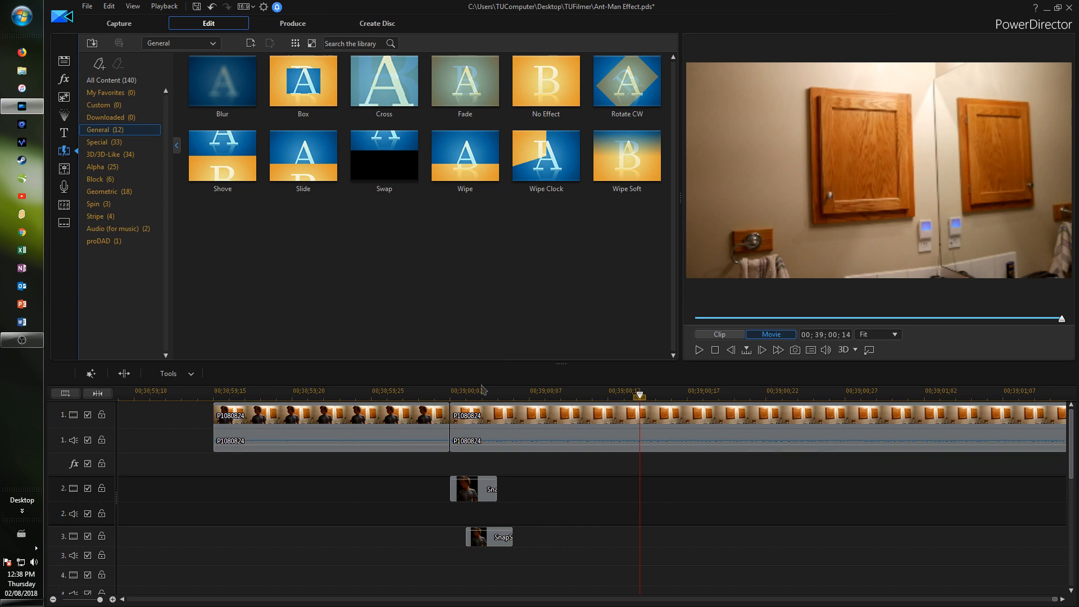
pyautogui.click(450, 393)
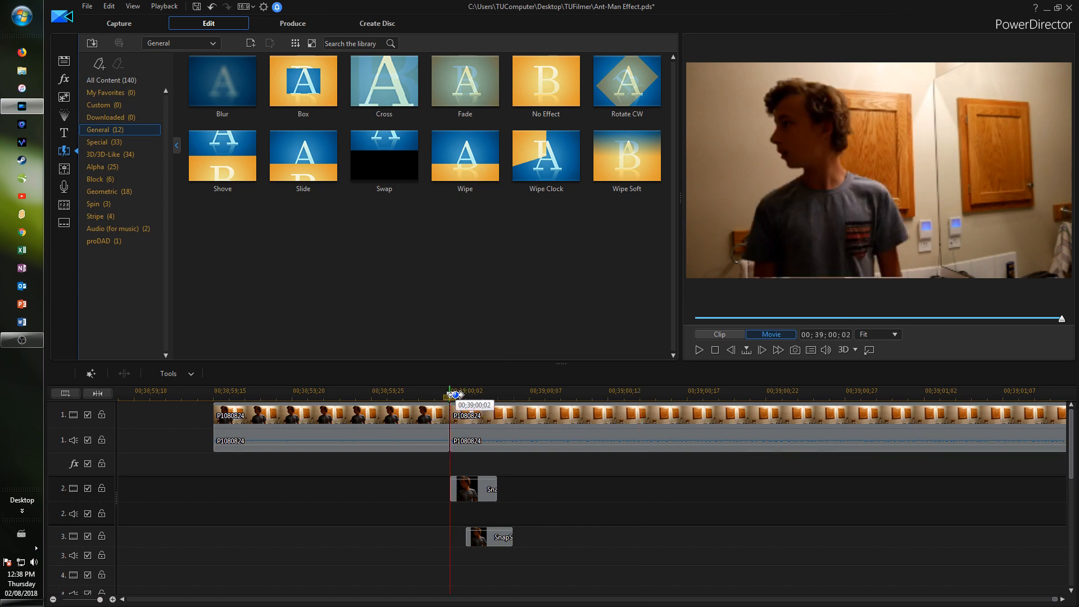
# - Add a Fade transition to the track 3 snapshot and shorten it to start one frame after the clip's beginning
pyautogui.click(465, 85)
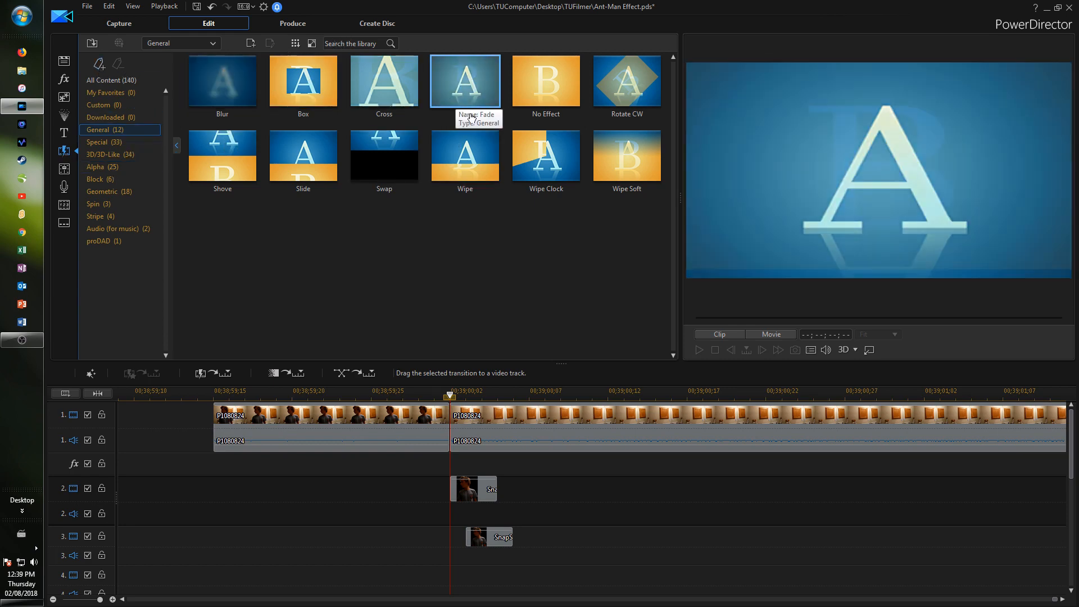
pyautogui.moveTo(466, 78); pyautogui.dragTo(489, 535)
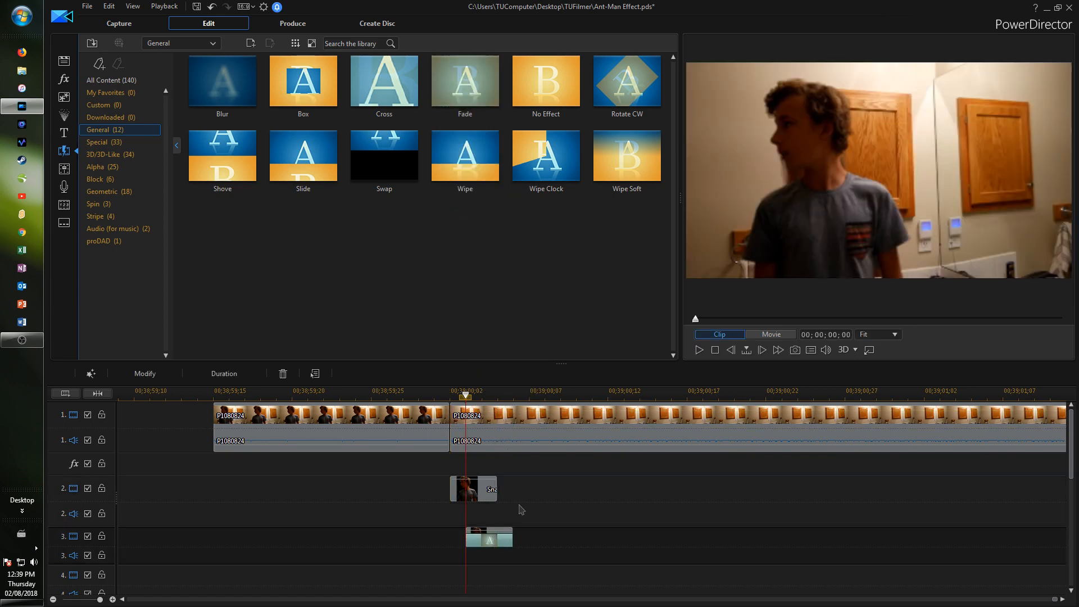
pyautogui.moveTo(189, 393); pyautogui.dragTo(236, 394)
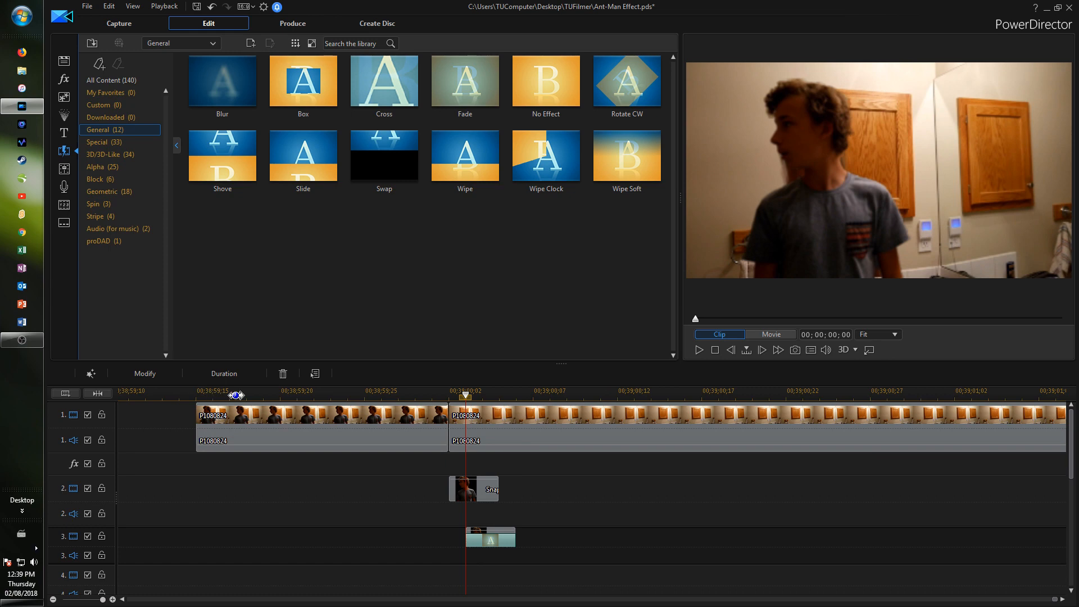
pyautogui.click(499, 397)
pyautogui.click(281, 430)
pyautogui.click(475, 543)
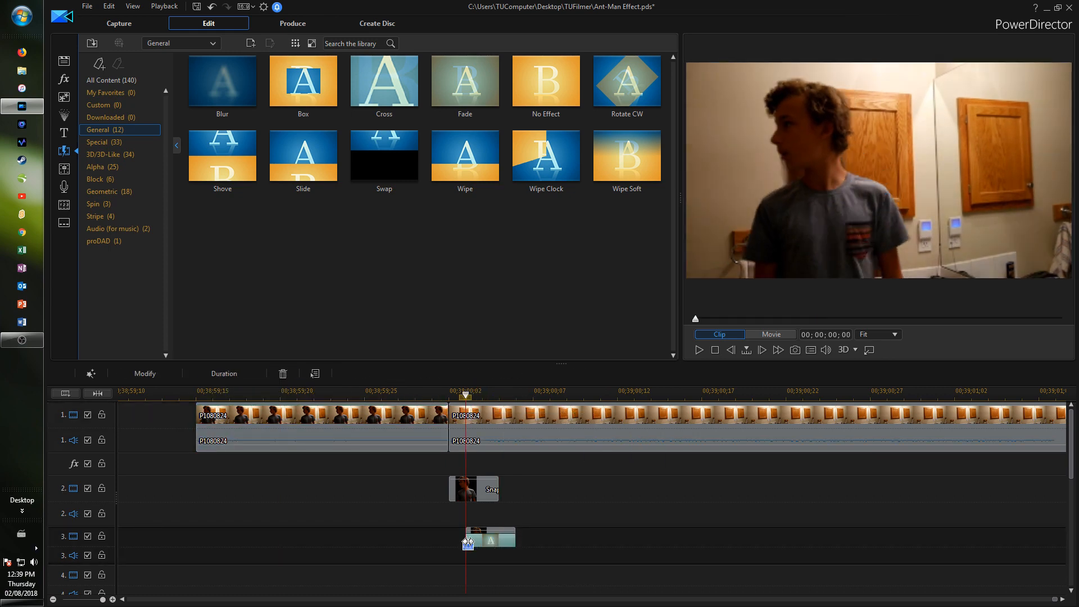
pyautogui.moveTo(468, 542); pyautogui.dragTo(478, 545)
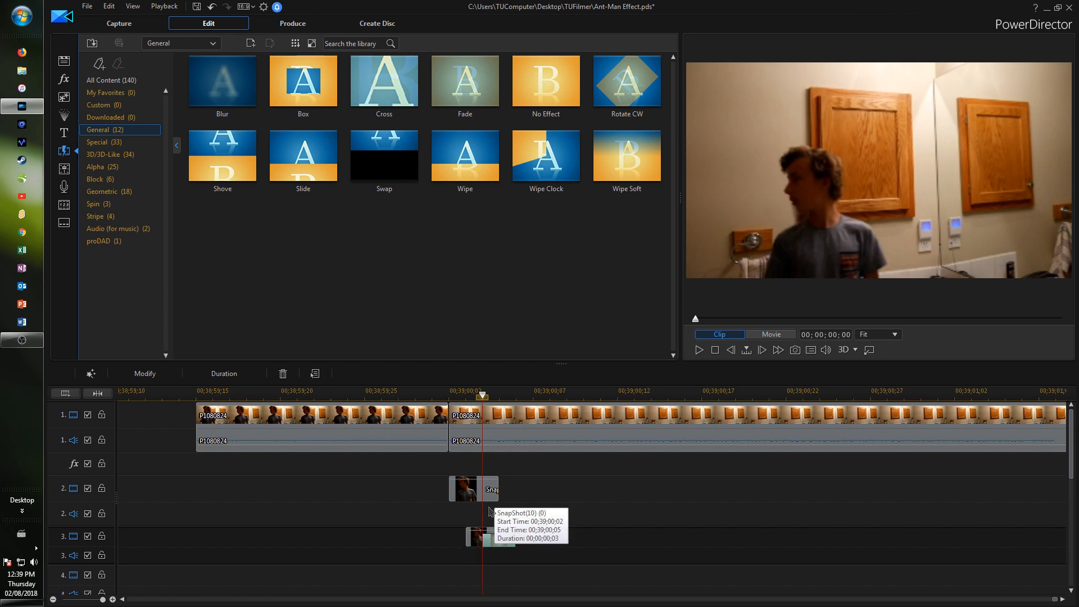
# - Step frame by frame from just before the clip junction to examine the snapshot's fade
pyautogui.click(730, 350)
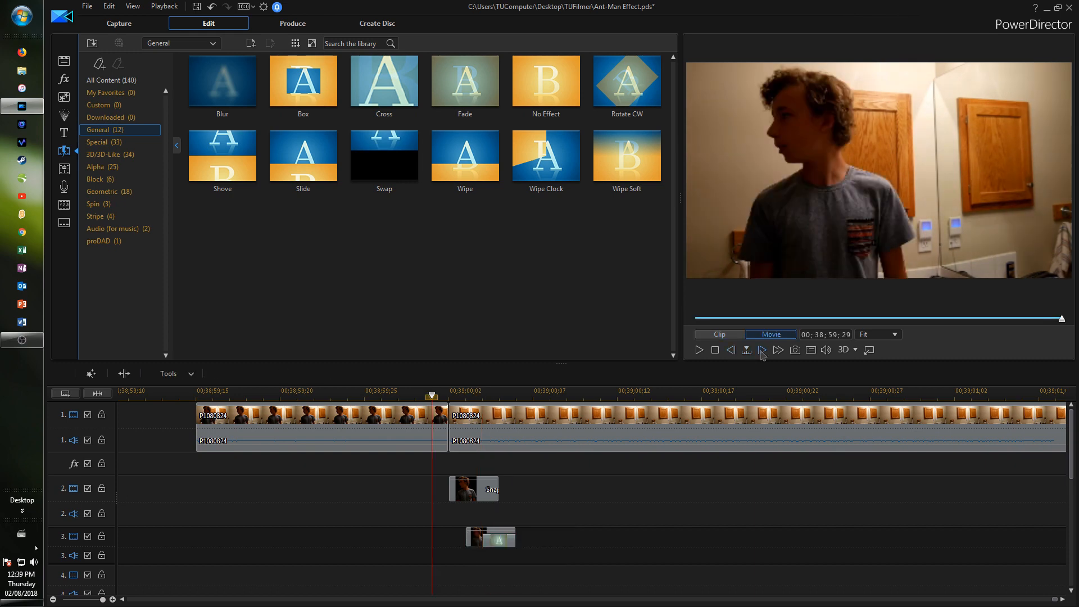
pyautogui.click(762, 350)
pyautogui.click(762, 352)
pyautogui.click(762, 353)
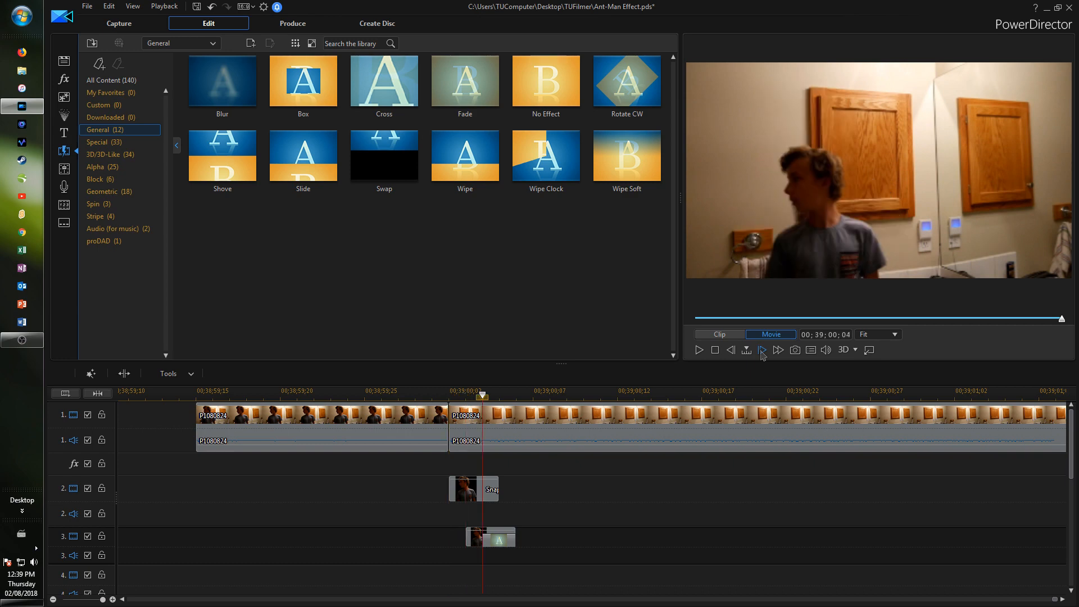
pyautogui.click(762, 353)
pyautogui.click(762, 353)
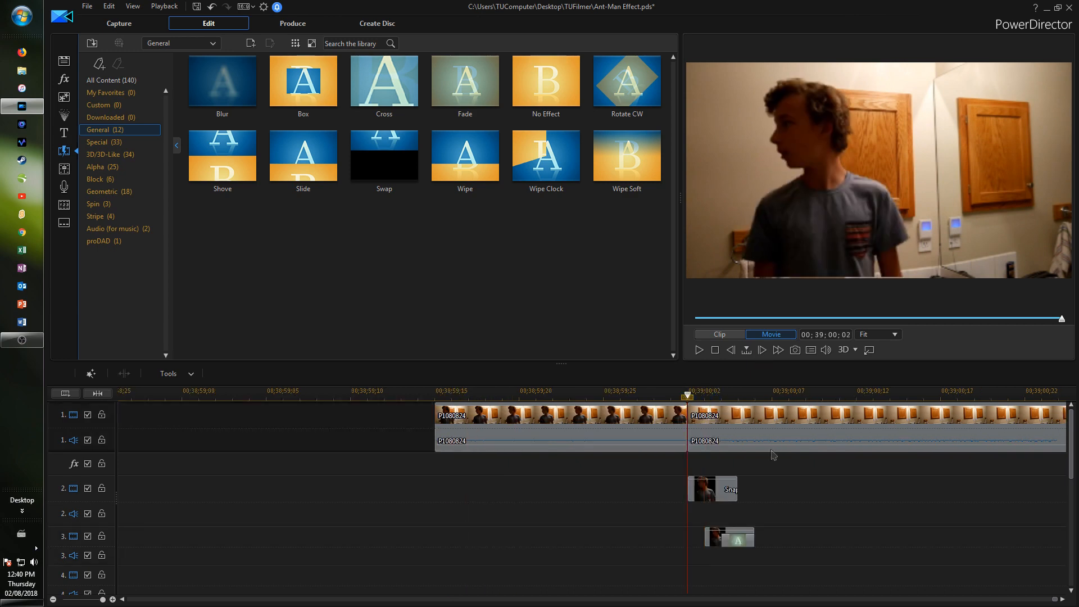
# - Move the playhead to 00;39;00;03 and lower the track 3 snapshot's opacity to about 63
pyautogui.click(698, 397)
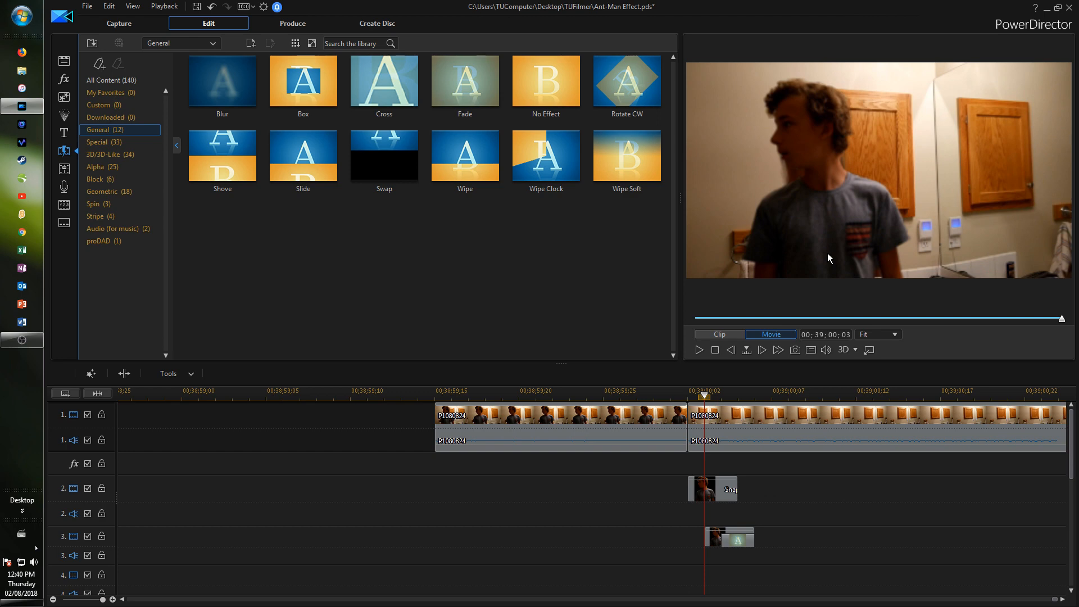
pyautogui.click(713, 537)
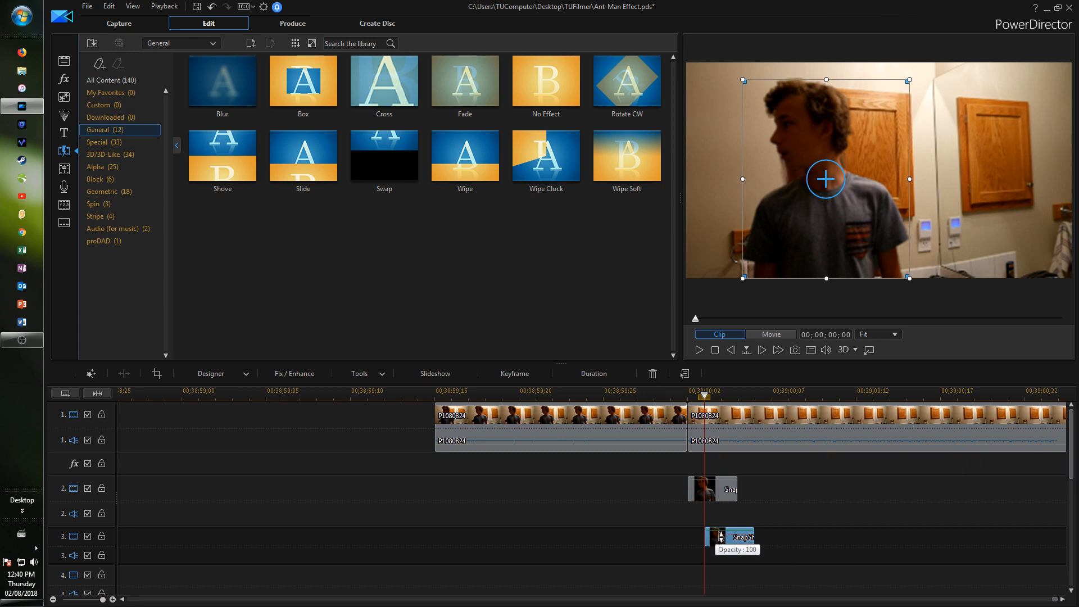
pyautogui.moveTo(721, 537); pyautogui.dragTo(720, 542)
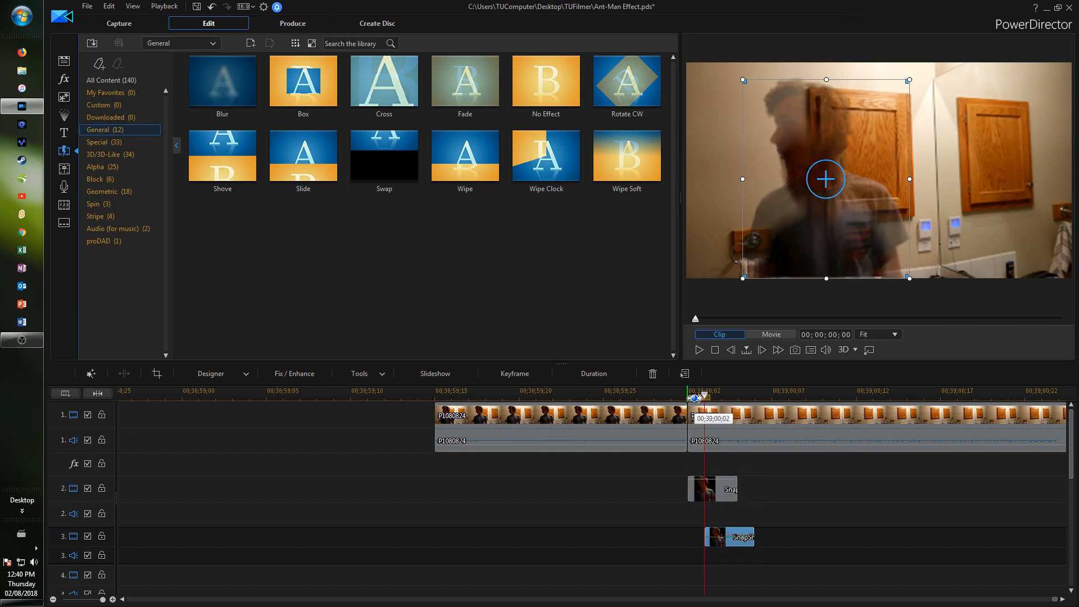
# - Duplicate the faded track 3 snapshot onto track 4, starting one frame later at 00;39;00;04
pyautogui.click(689, 415)
pyautogui.click(728, 535)
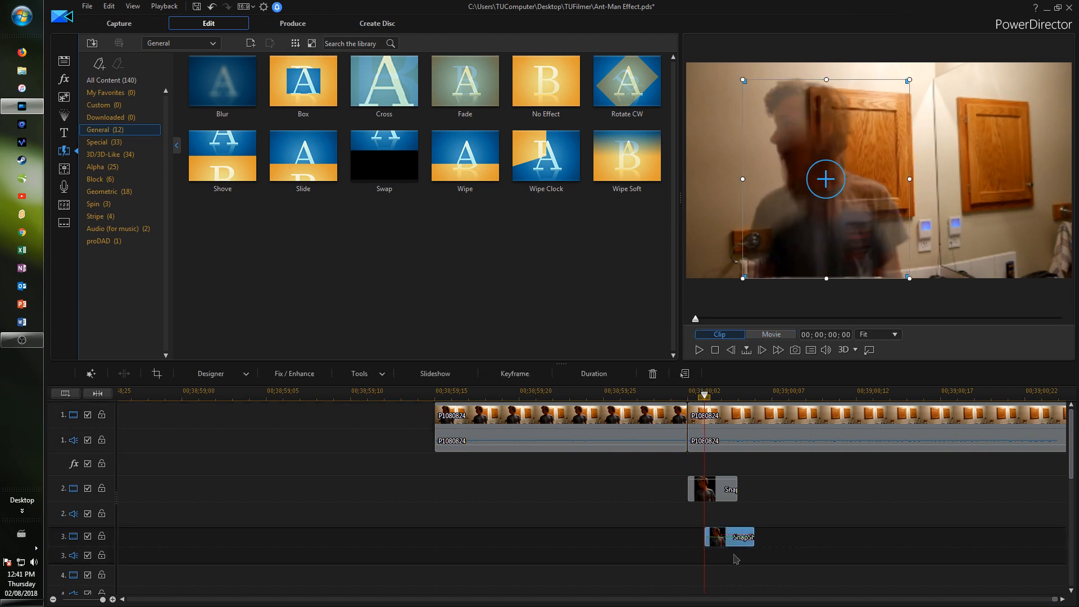
pyautogui.click(734, 583)
pyautogui.scroll(-1, 733, 583)
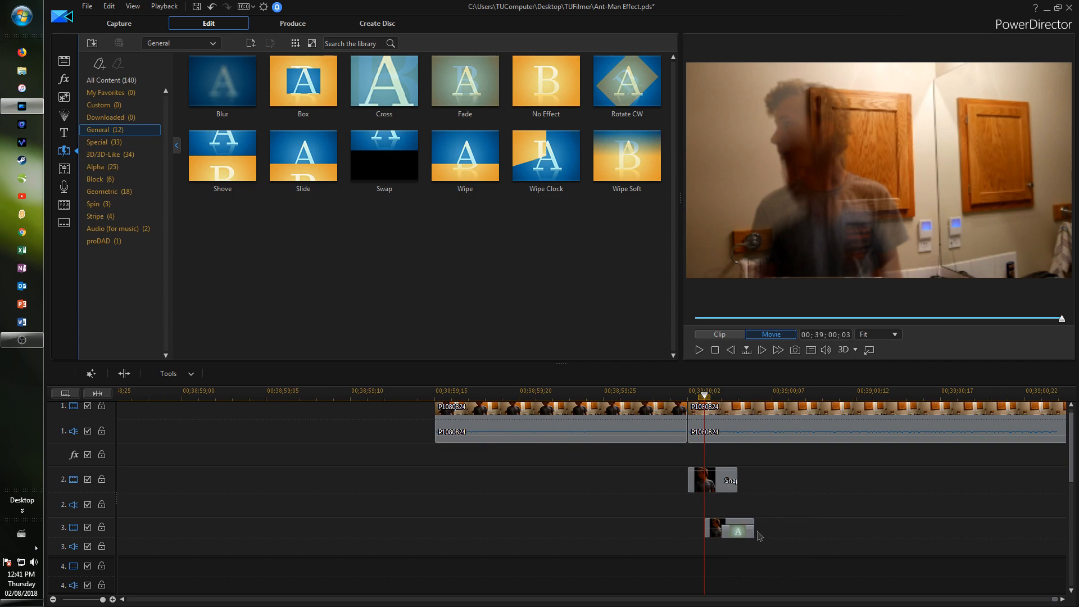
pyautogui.click(736, 565)
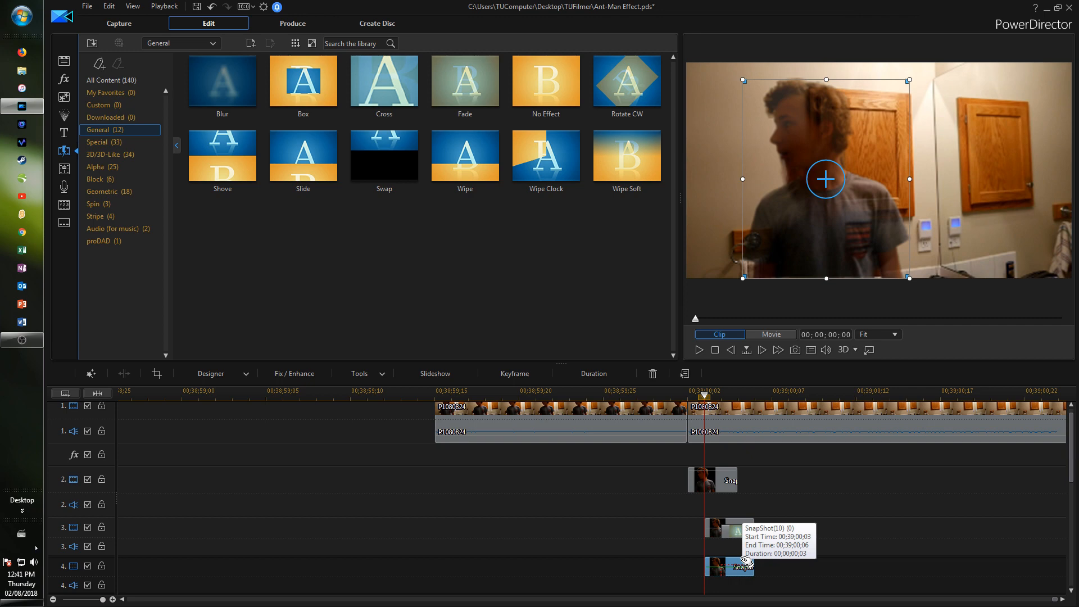
pyautogui.moveTo(716, 565); pyautogui.dragTo(731, 565)
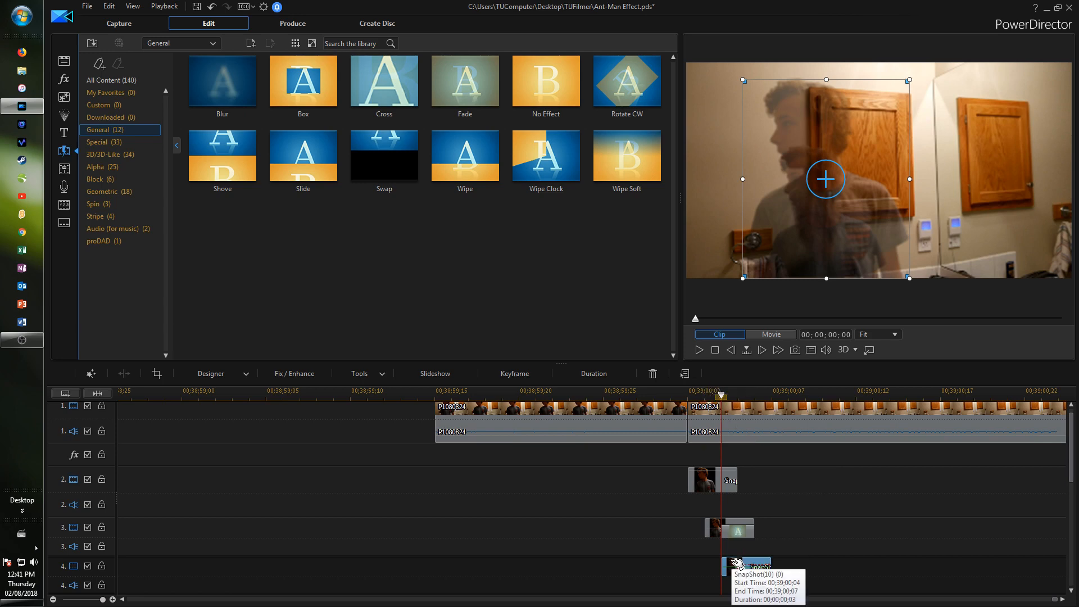
# - Set the opacity of the track 4 snapshot to 21 and of the track 3 snapshot to 58
pyautogui.moveTo(737, 573); pyautogui.dragTo(740, 579)
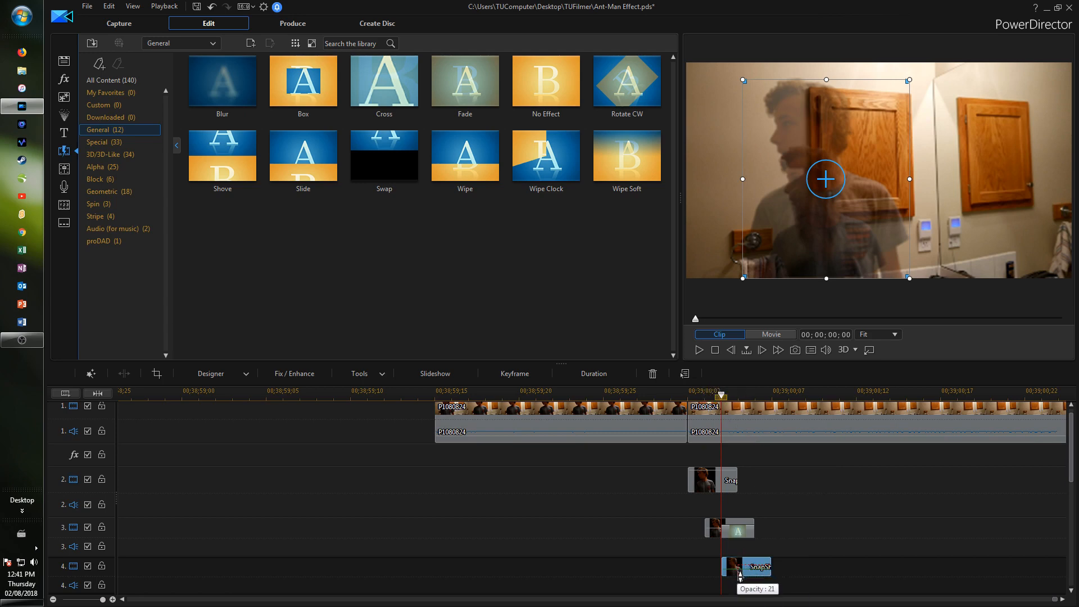
pyautogui.click(721, 530)
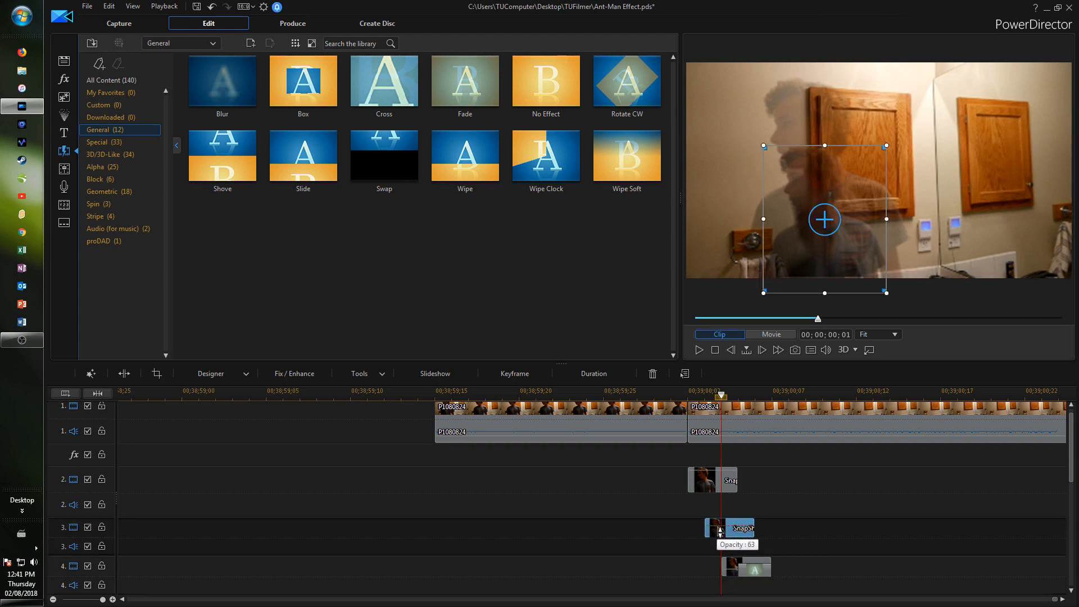
pyautogui.moveTo(720, 531); pyautogui.dragTo(720, 532)
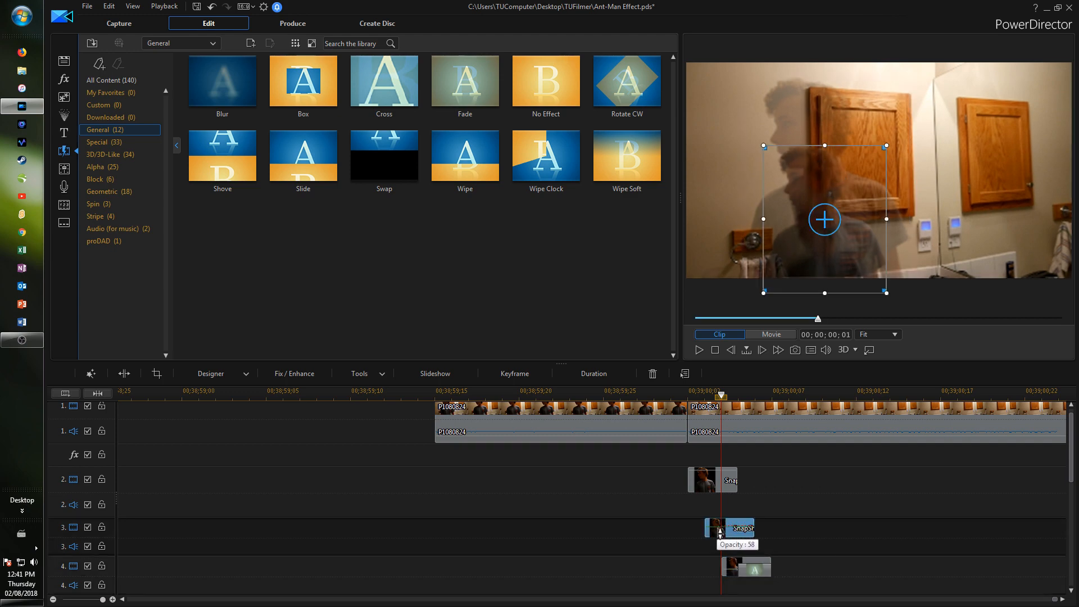
pyautogui.click(733, 567)
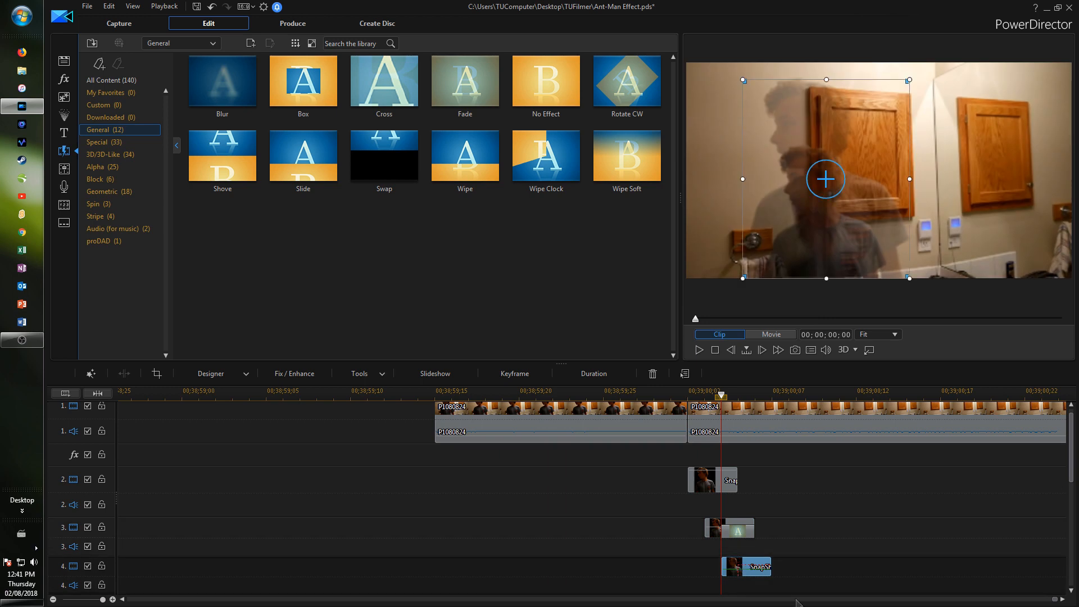
pyautogui.click(1030, 560)
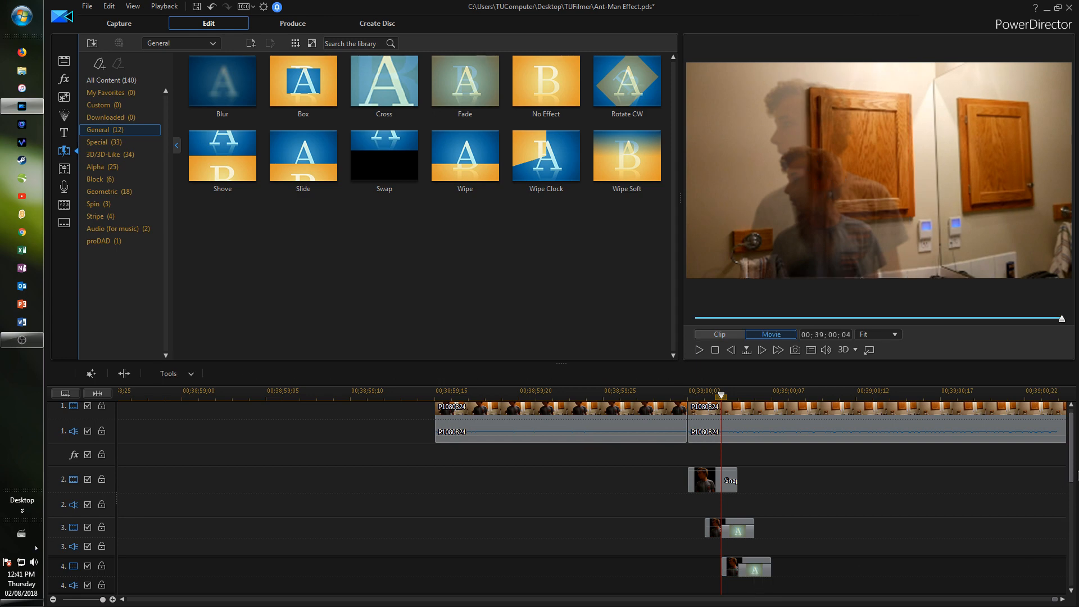
# - Paste a copy of the faded snapshot onto track 5, starting one frame later at 00;39;00;05
pyautogui.scroll(-2, 1061, 494)
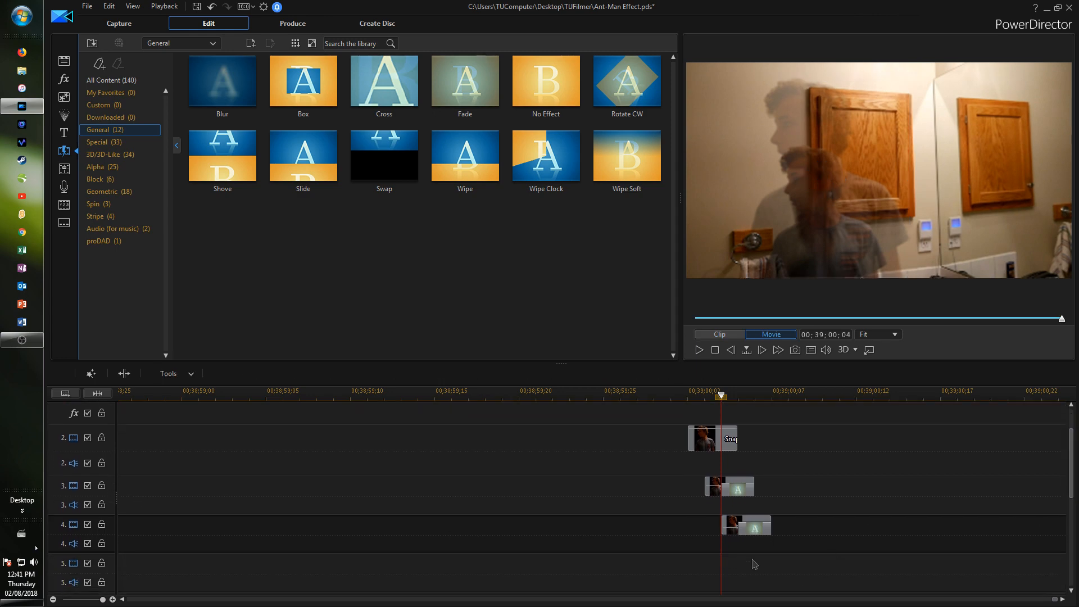
pyautogui.hotkey('ctrl', 'v')
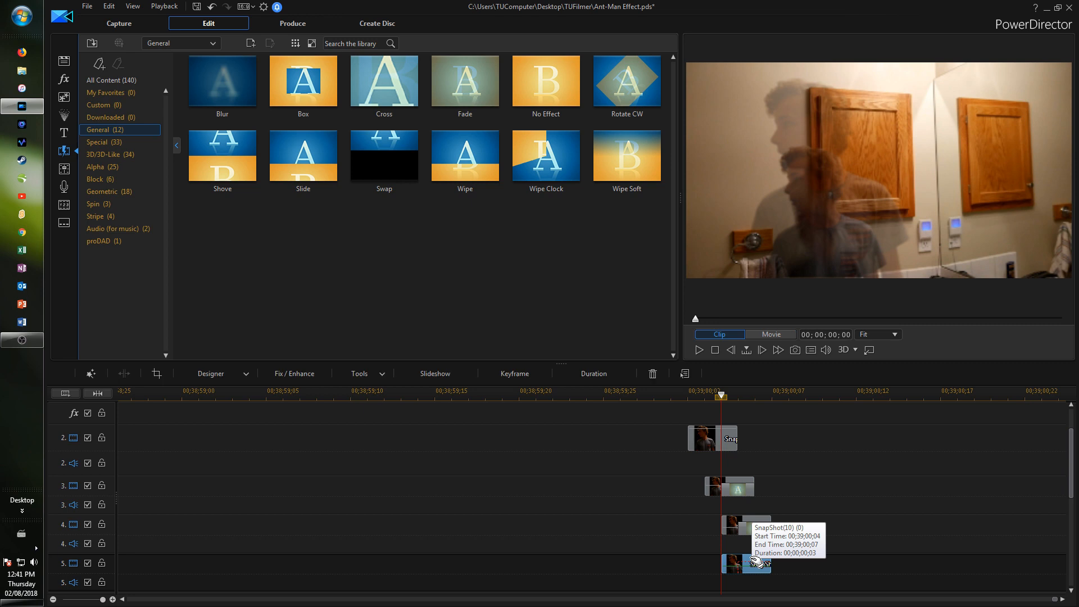
pyautogui.moveTo(742, 560); pyautogui.dragTo(758, 562)
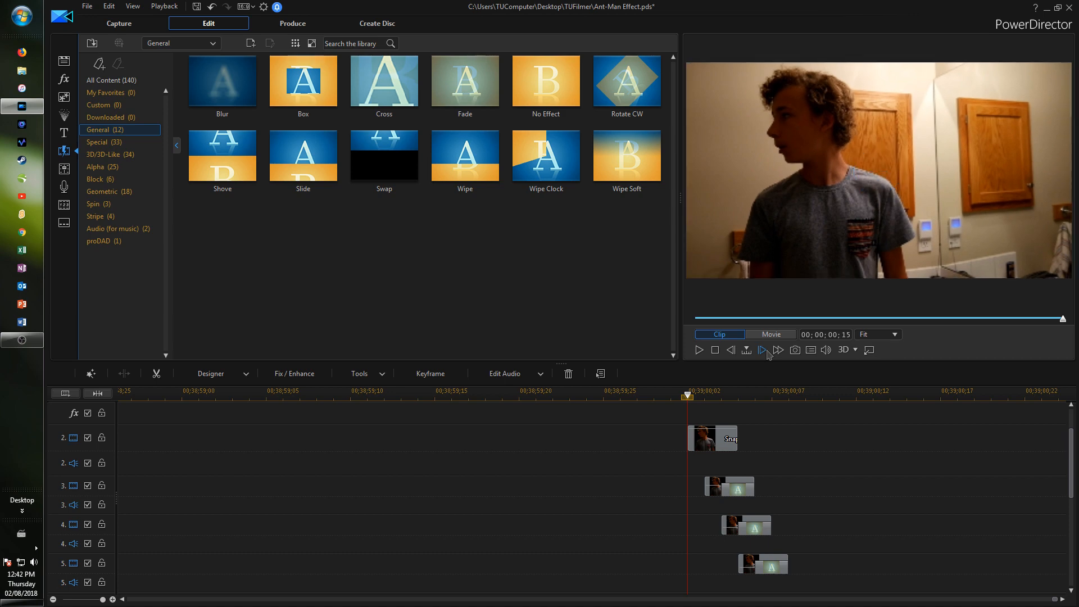
# - Preview the whole movie frame by frame from the clip junction to examine the ghost trail's fade
pyautogui.click(766, 337)
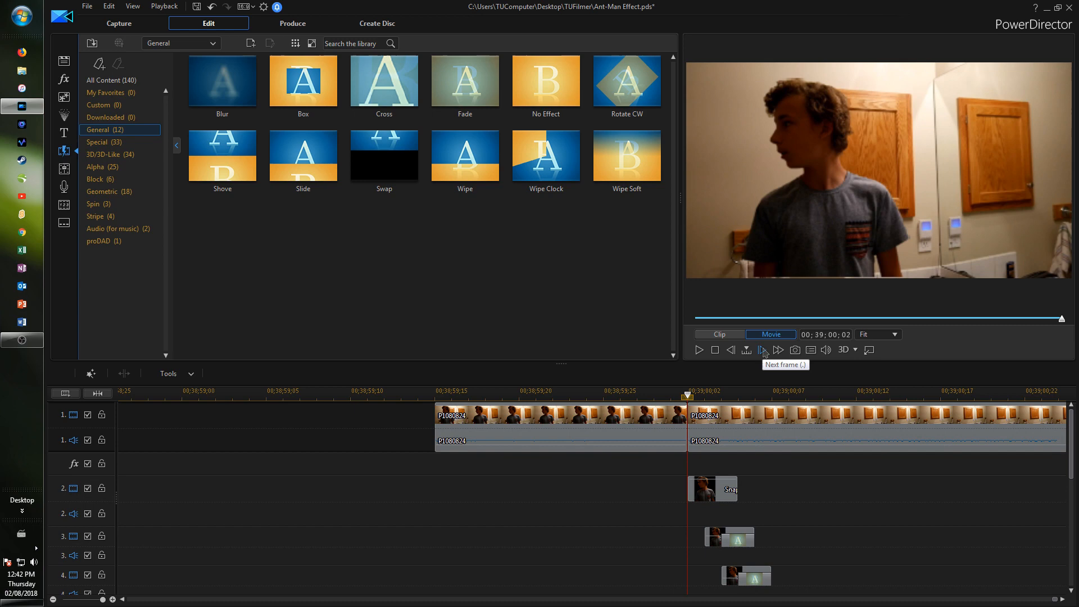
pyautogui.click(762, 350)
pyautogui.click(762, 350)
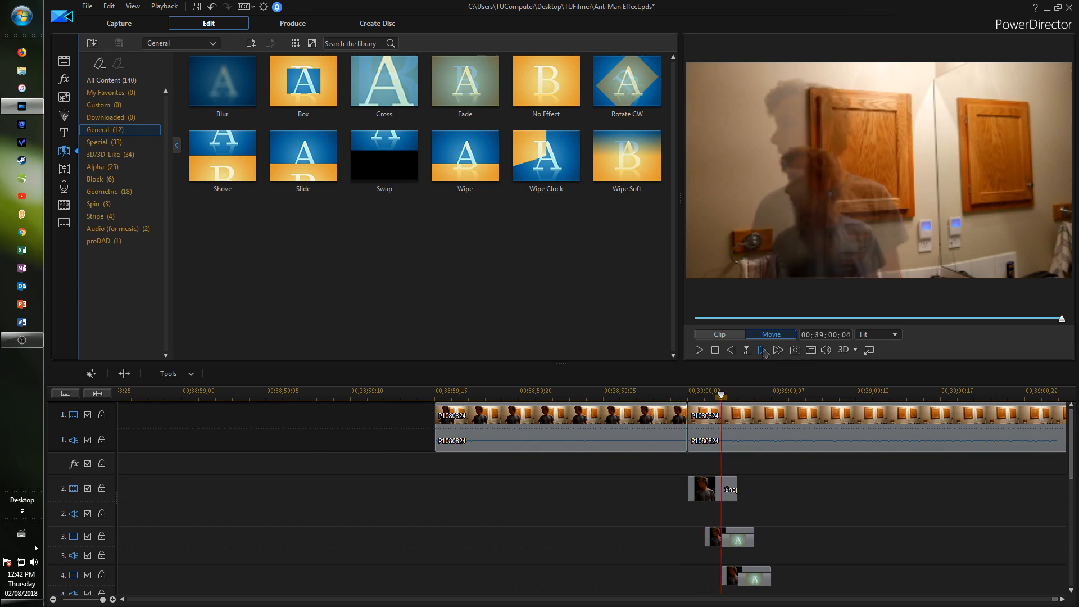
pyautogui.click(763, 350)
pyautogui.click(763, 350)
pyautogui.click(762, 350)
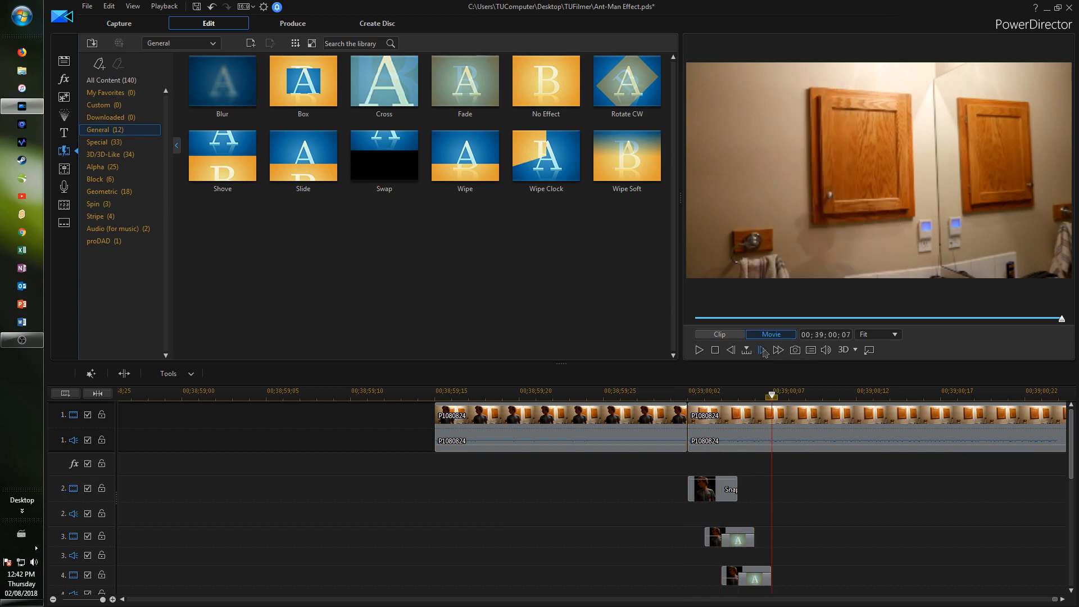
pyautogui.click(762, 350)
pyautogui.click(762, 350)
# - Play the shrinking effect in real time from 00;38;59;21, before the clip junction
pyautogui.moveTo(697, 393); pyautogui.dragTo(637, 393)
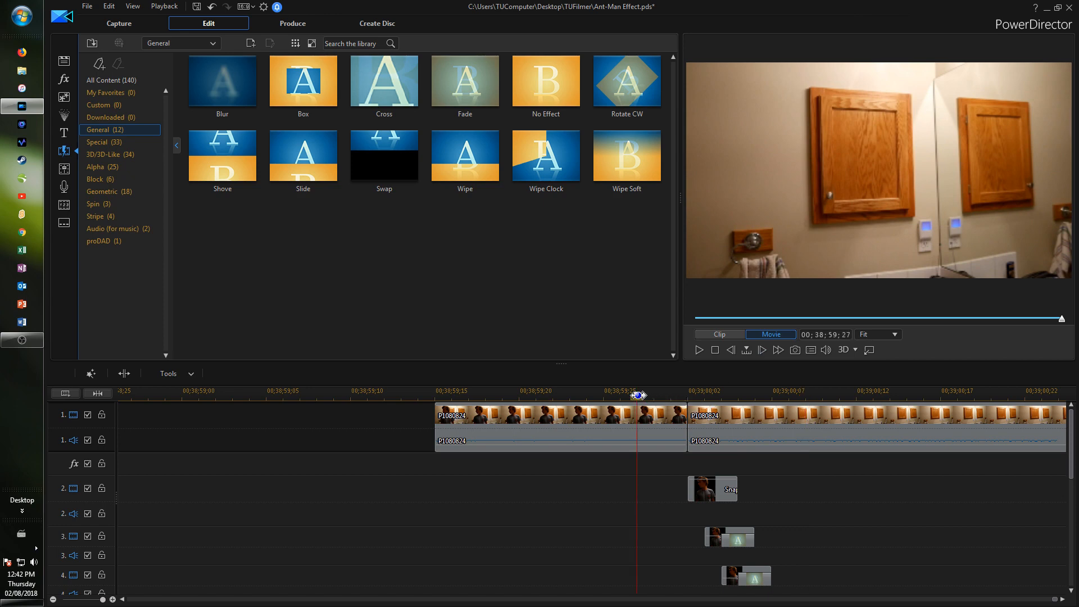
pyautogui.press('space')
pyautogui.click(533, 395)
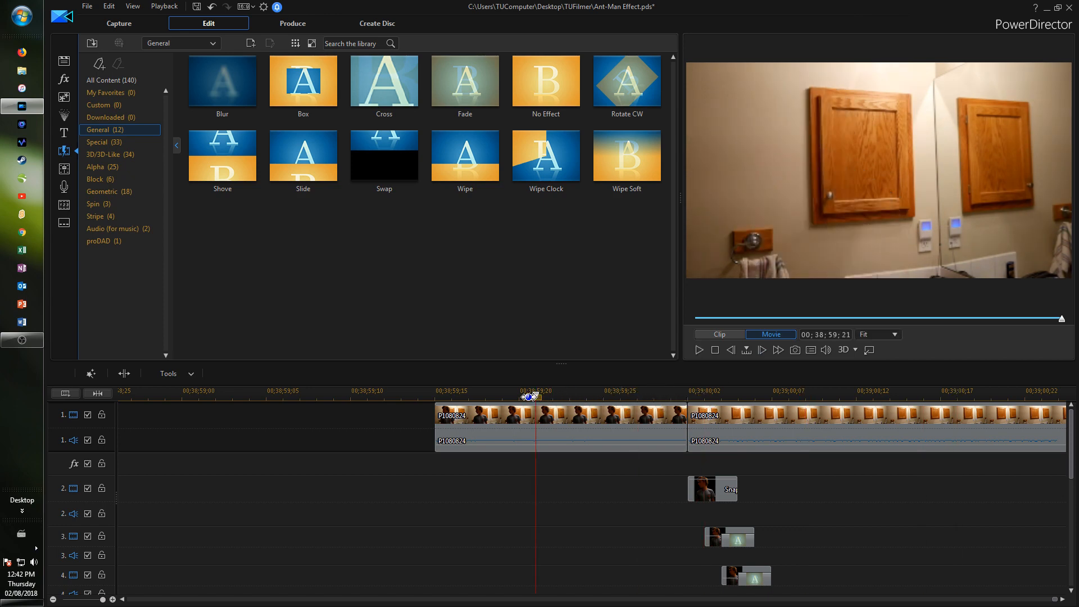
pyautogui.press('space')
pyautogui.press('space')
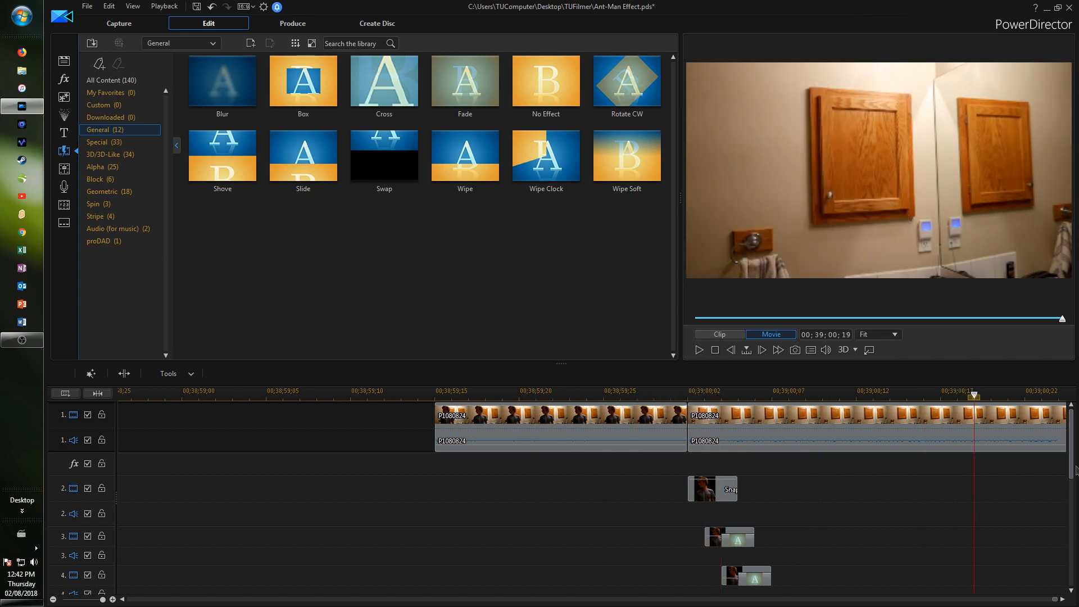
# - Paste another copy of the faded snapshot onto empty track 6, starting at 00;39;00;06
pyautogui.scroll(-3, 1072, 470)
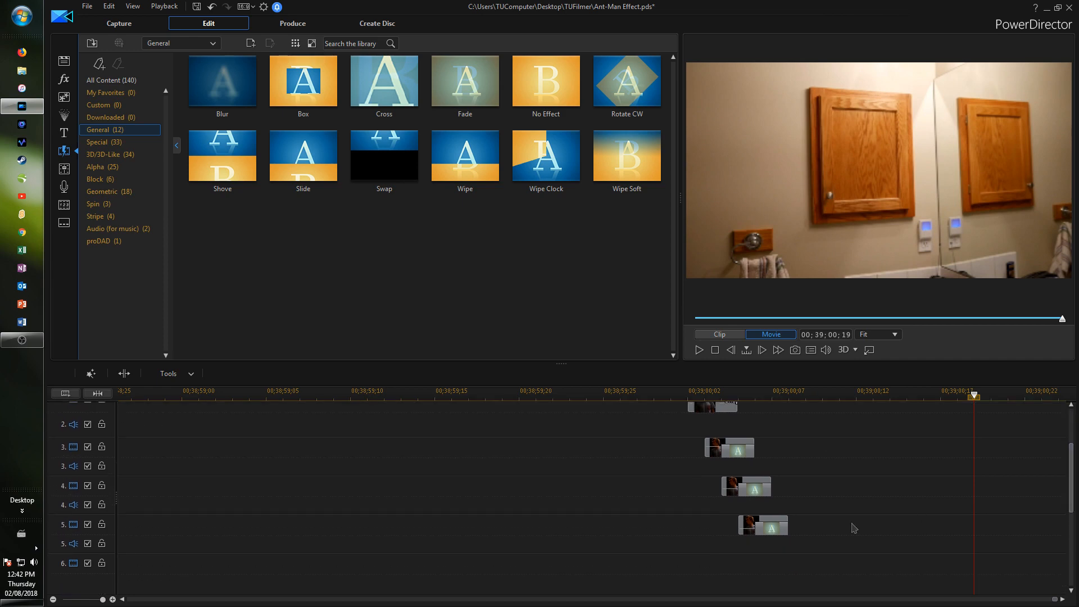
pyautogui.click(758, 524)
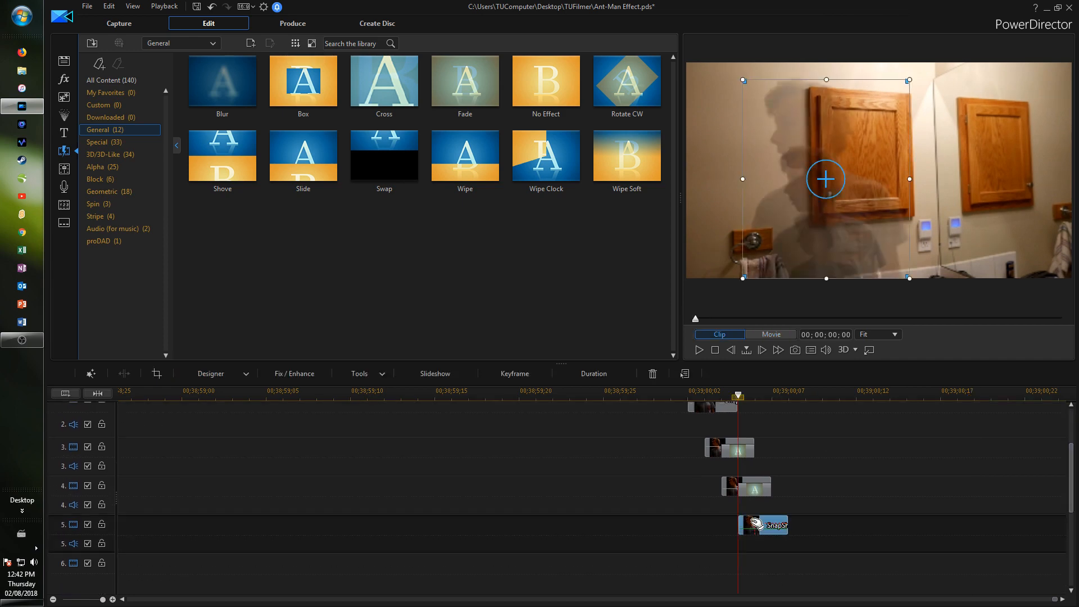
pyautogui.click(768, 559)
pyautogui.scroll(-2, 764, 545)
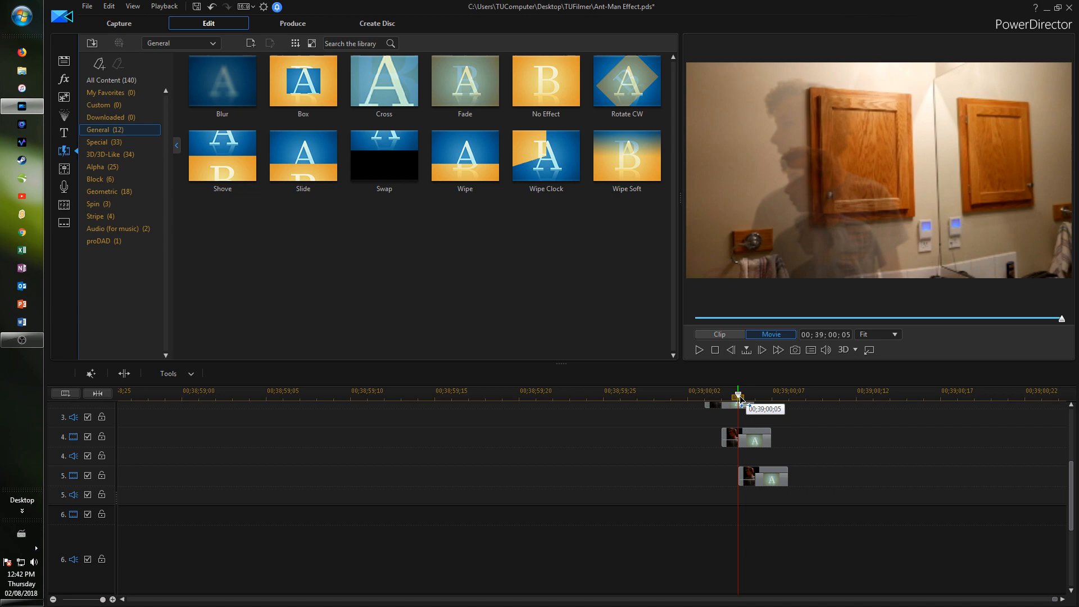
pyautogui.moveTo(748, 400); pyautogui.dragTo(756, 420)
pyautogui.hotkey('ctrl', 'v')
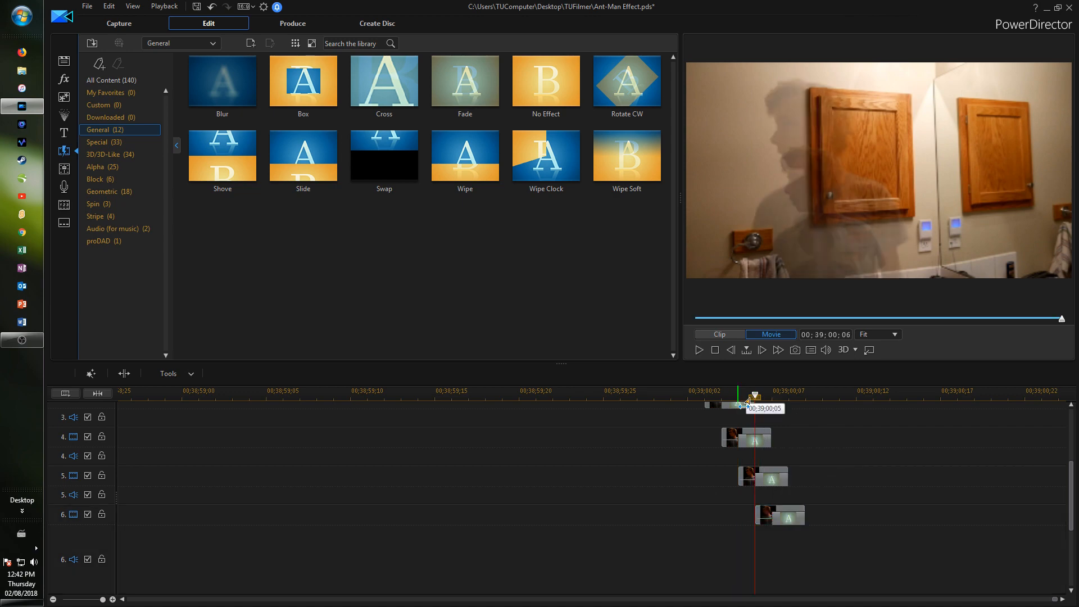
# - Replay the transition across the clip junction to review the ghost trail with the track 6 copy included
pyautogui.click(676, 398)
pyautogui.press('space')
pyautogui.press('space')
pyautogui.click(767, 515)
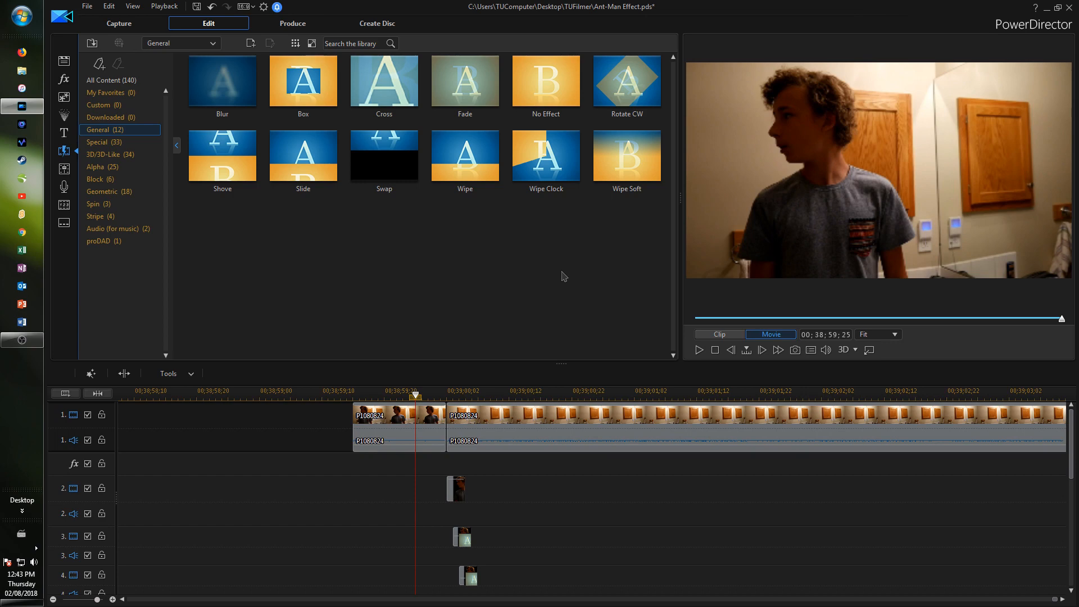
pyautogui.click(396, 394)
pyautogui.press('space')
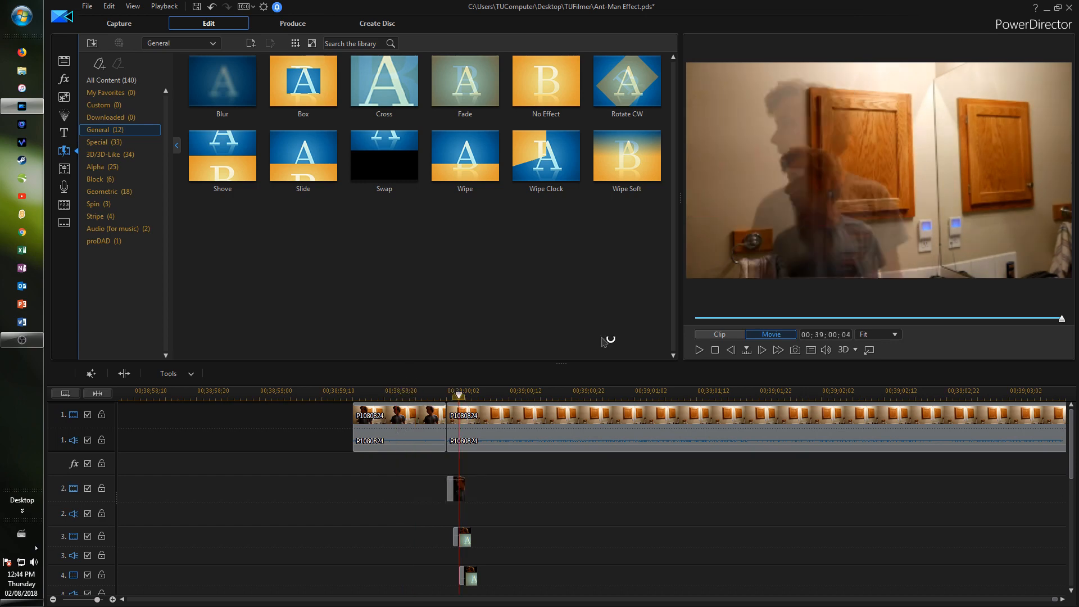